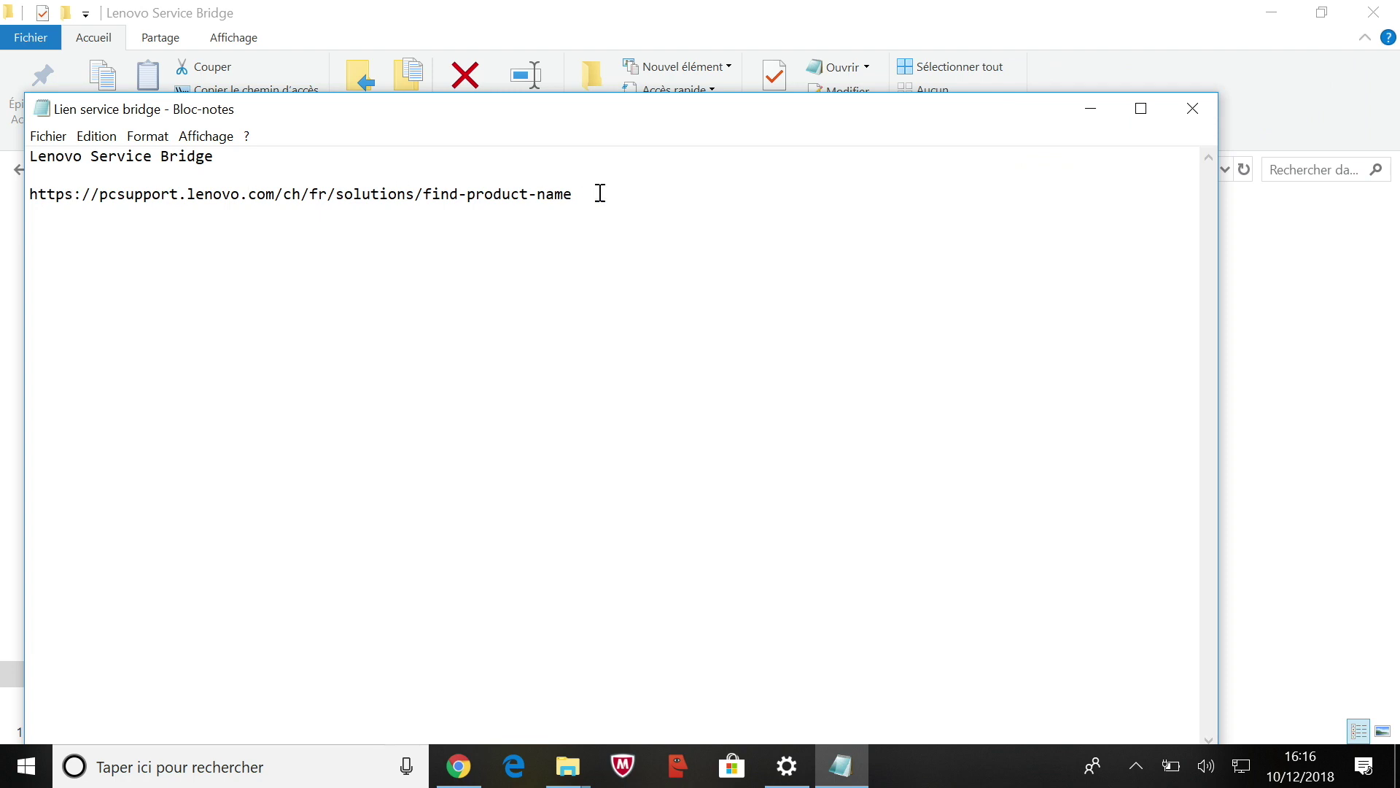
Step: Copy the Lenovo Service Bridge link from the text note and open it in Chrome
{"action": "left_click_drag", "start_coordinate": [579, 194], "coordinate": [31, 199]}
{"action": "key", "text": "cmd+c"}
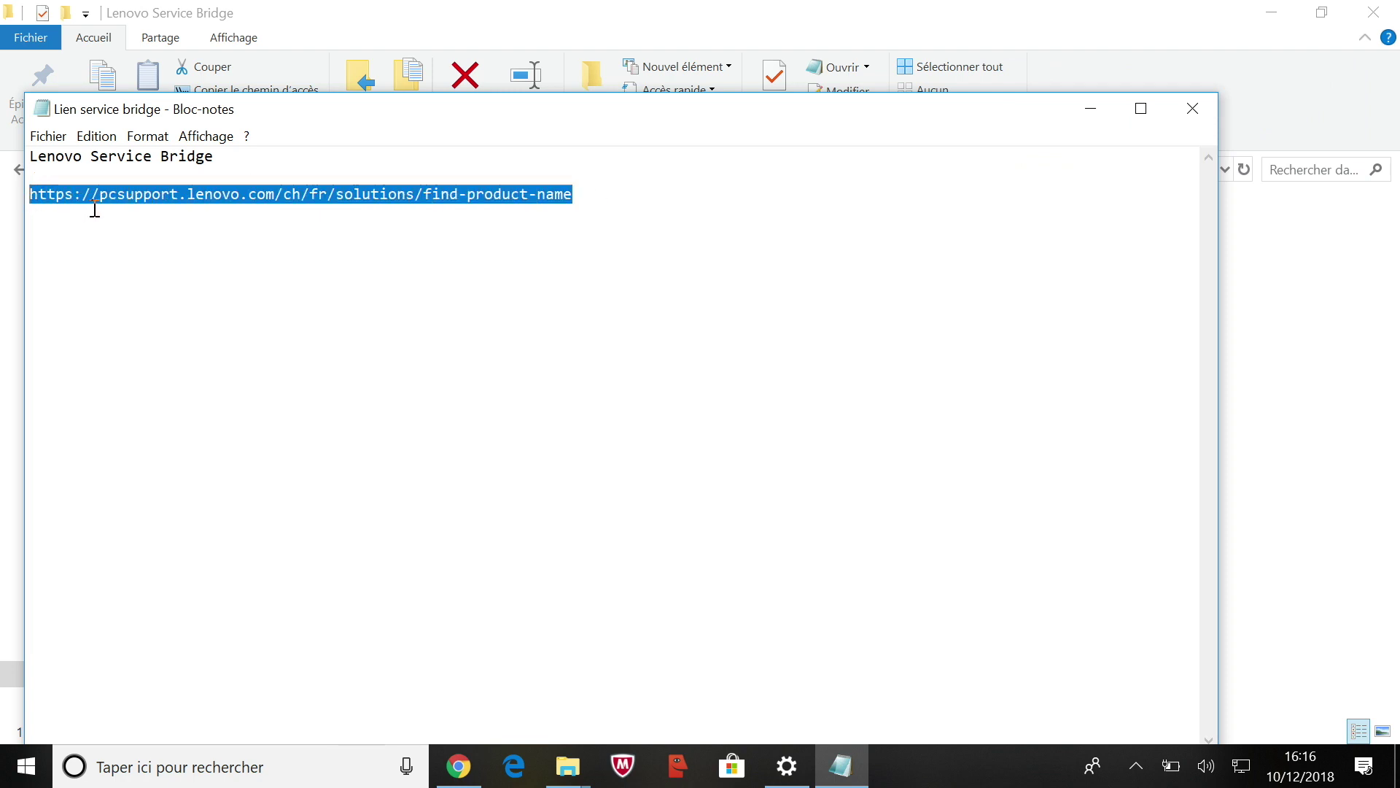
{"action": "right_click", "coordinate": [173, 192]}
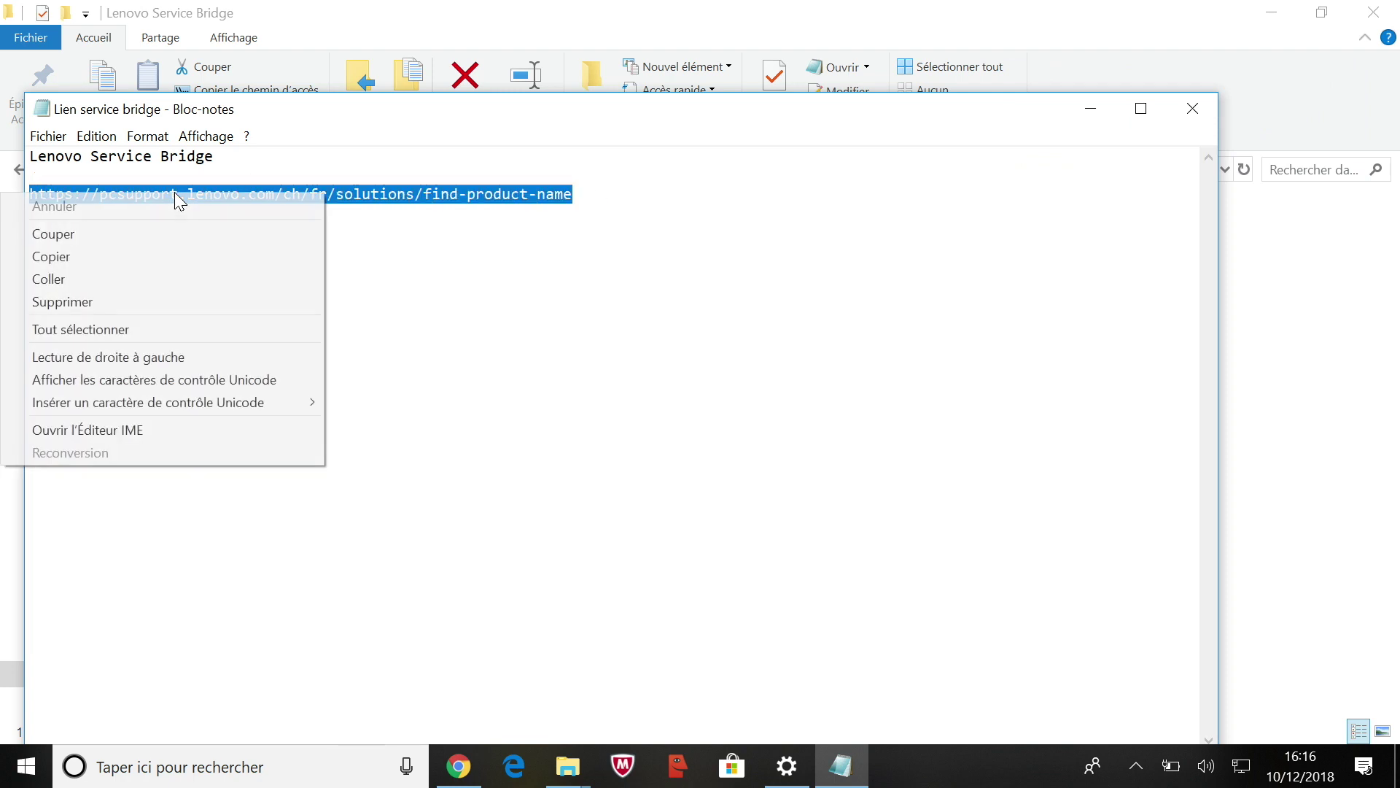
{"action": "left_click", "coordinate": [96, 259]}
{"action": "left_click", "coordinate": [458, 766]}
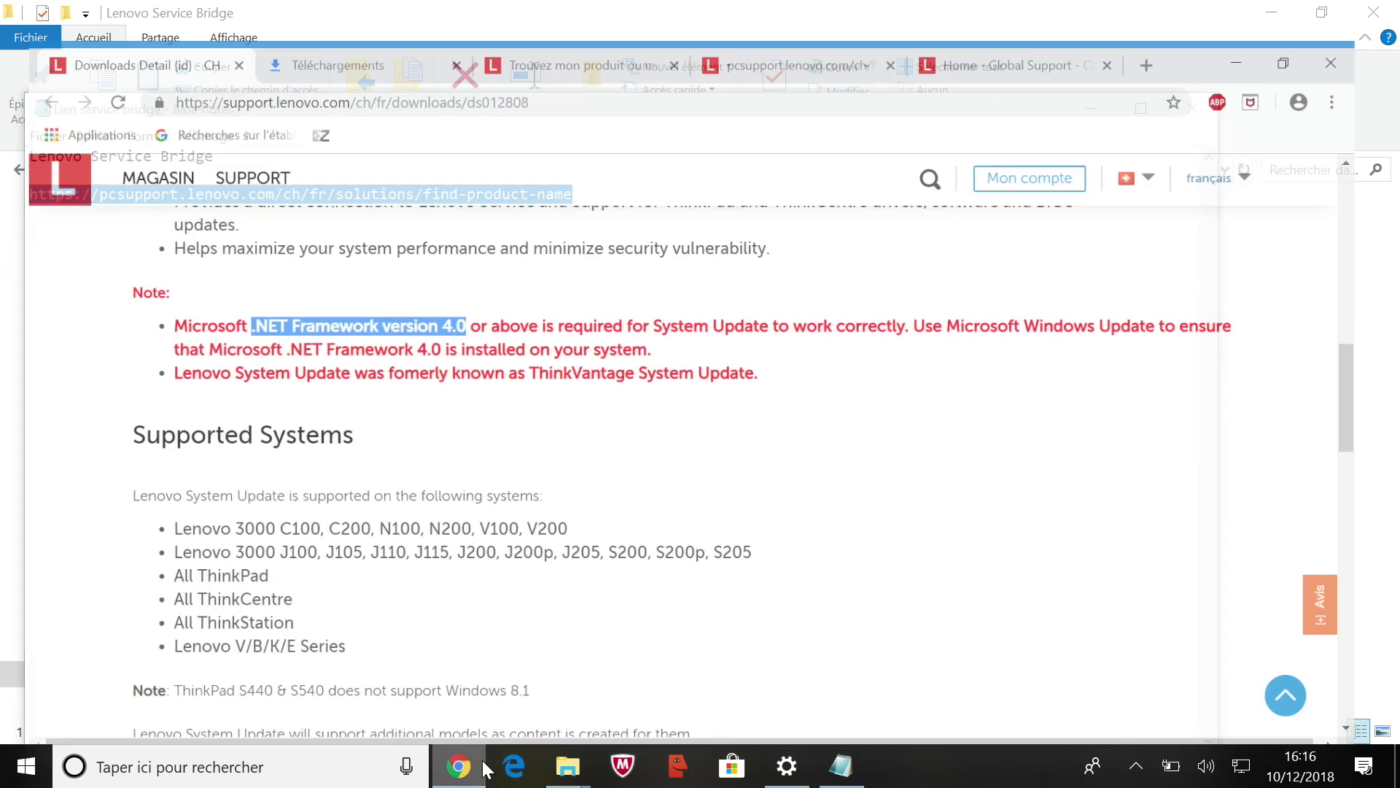
{"action": "left_click", "coordinate": [274, 59]}
{"action": "right_click", "coordinate": [274, 60]}
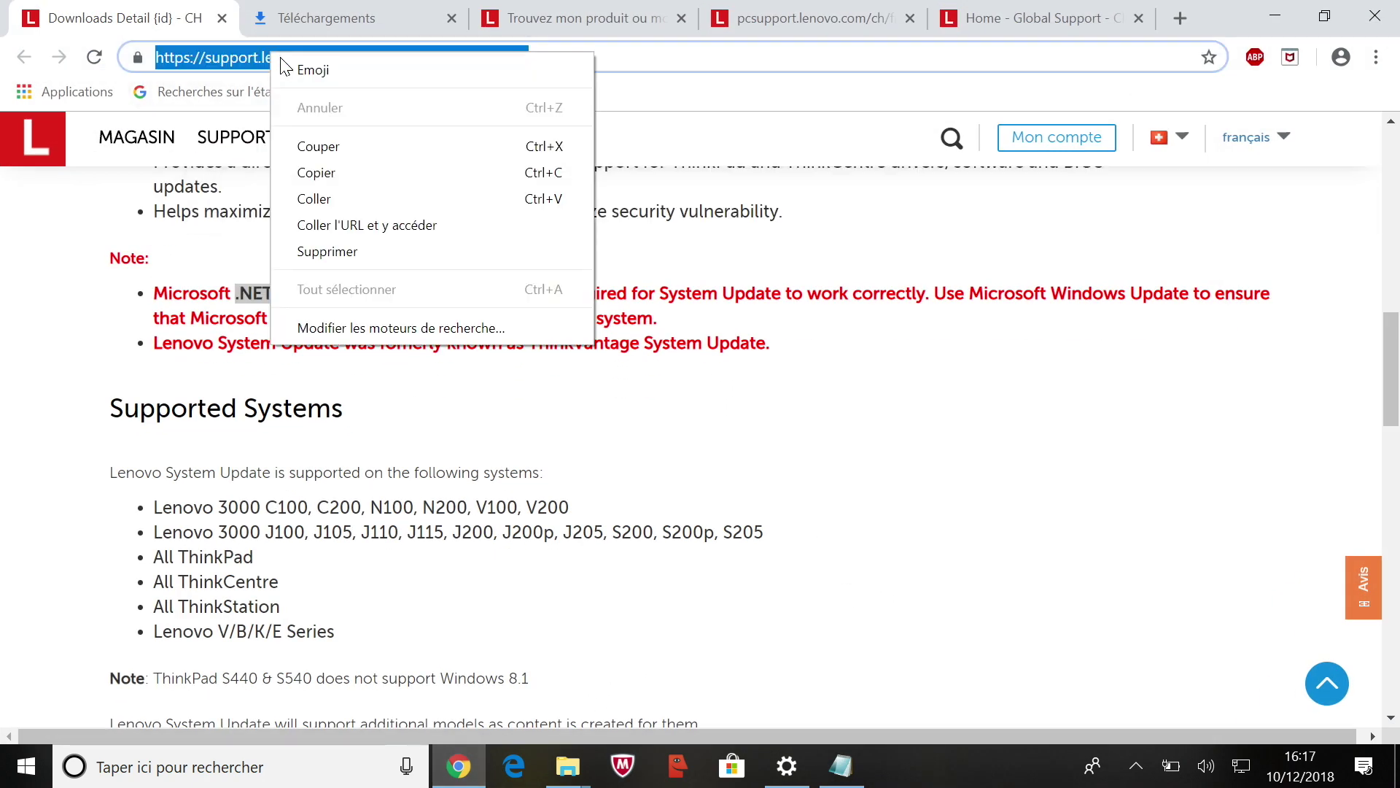
{"action": "left_click", "coordinate": [357, 222]}
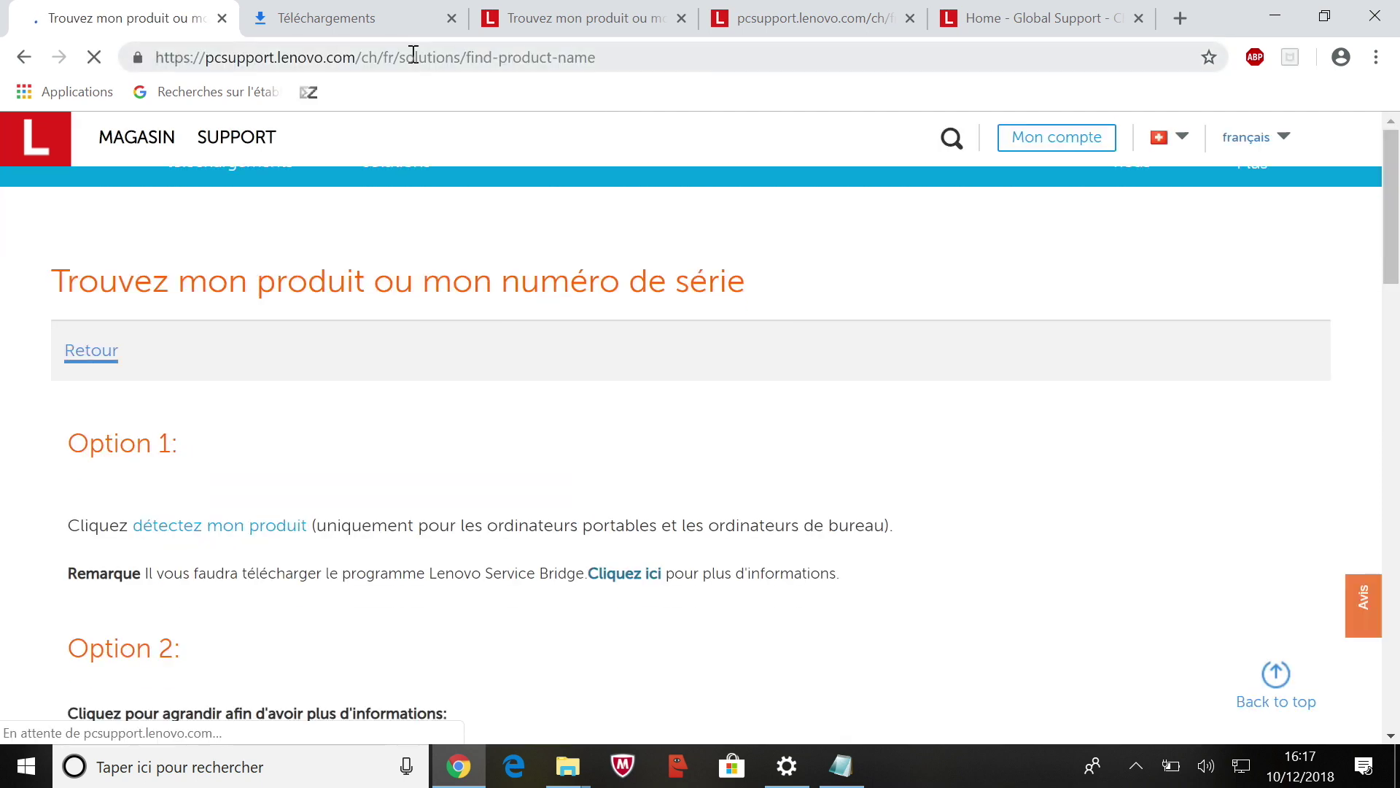
{"action": "left_click", "coordinate": [619, 54]}
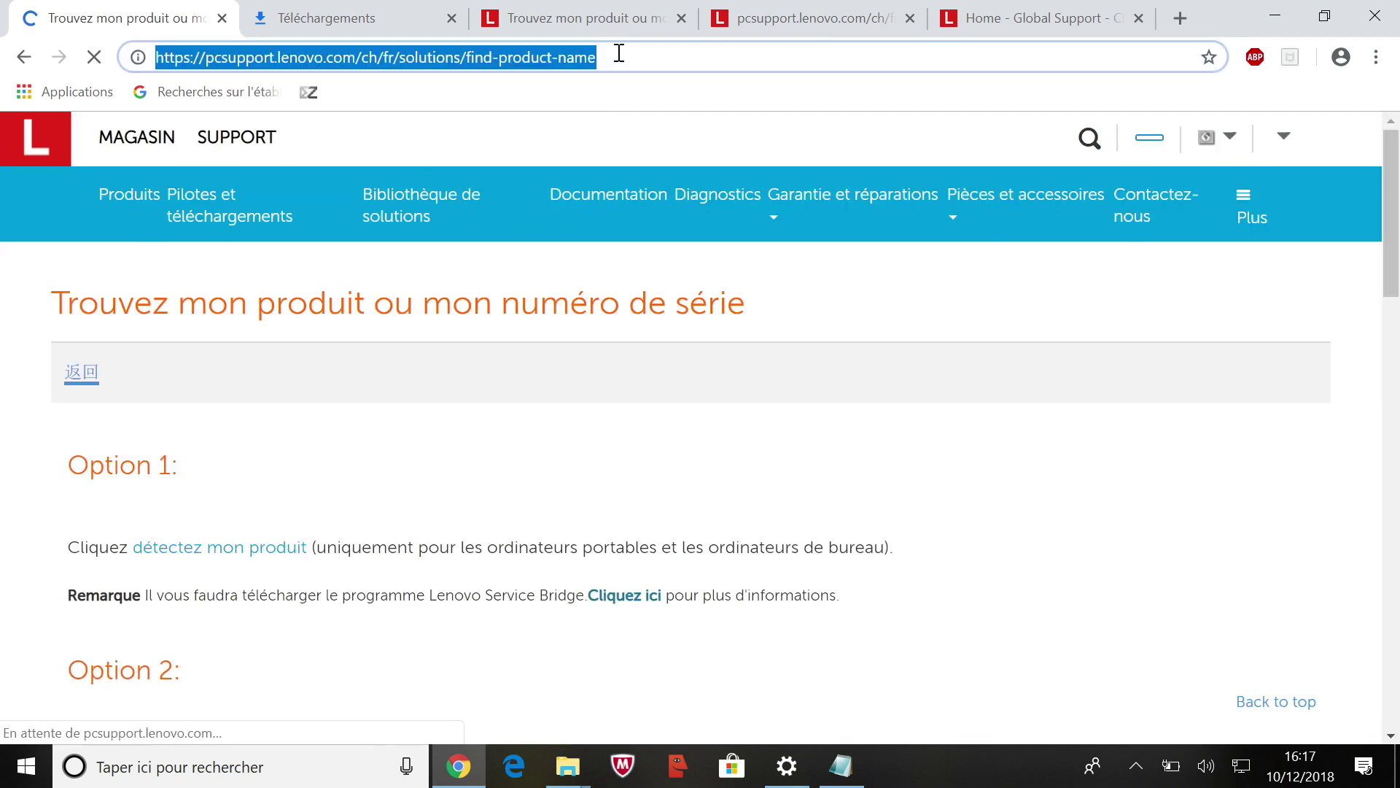
Step: Start automatic product detection under Option 1 and agree to the terms to download Lenovo Service Bridge
{"action": "left_click", "coordinate": [219, 569]}
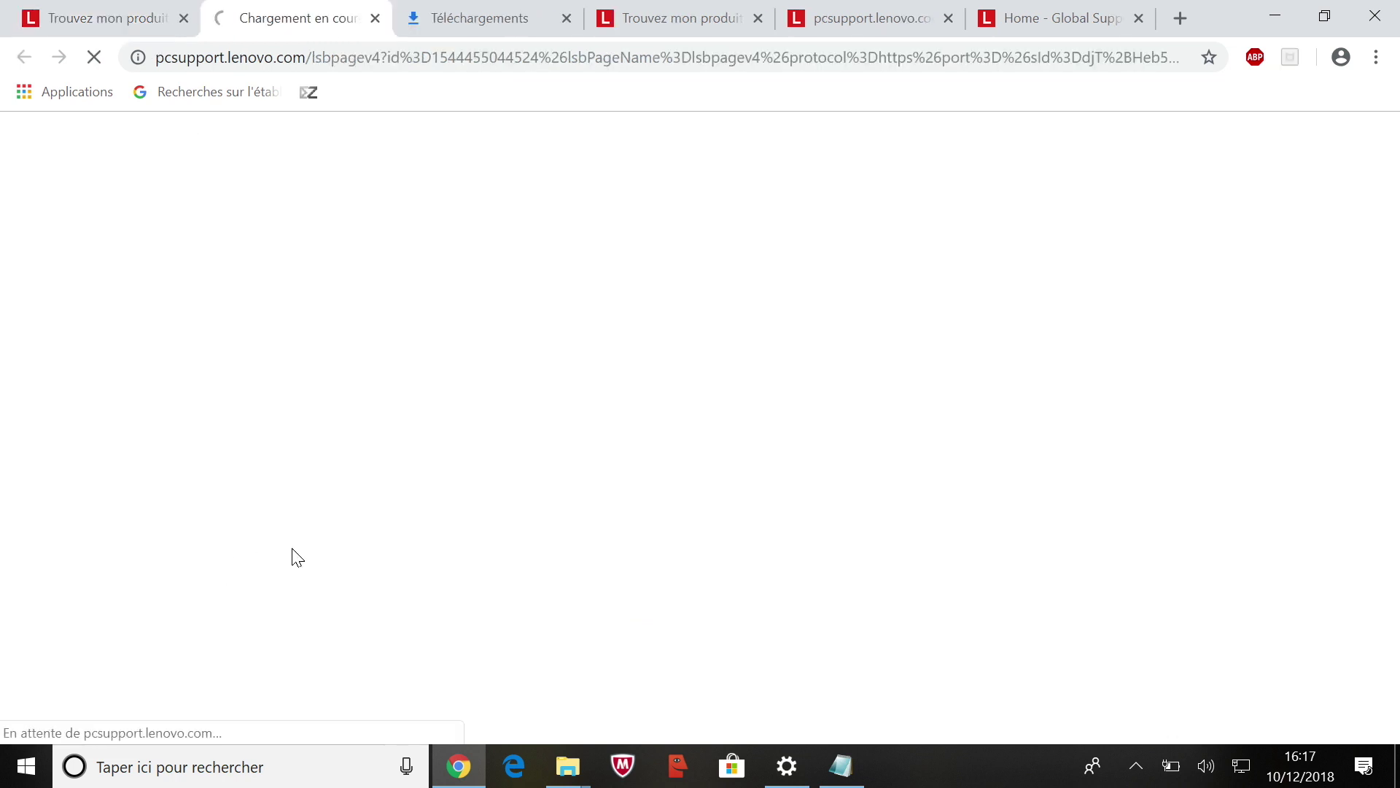
{"action": "left_click", "coordinate": [1211, 89]}
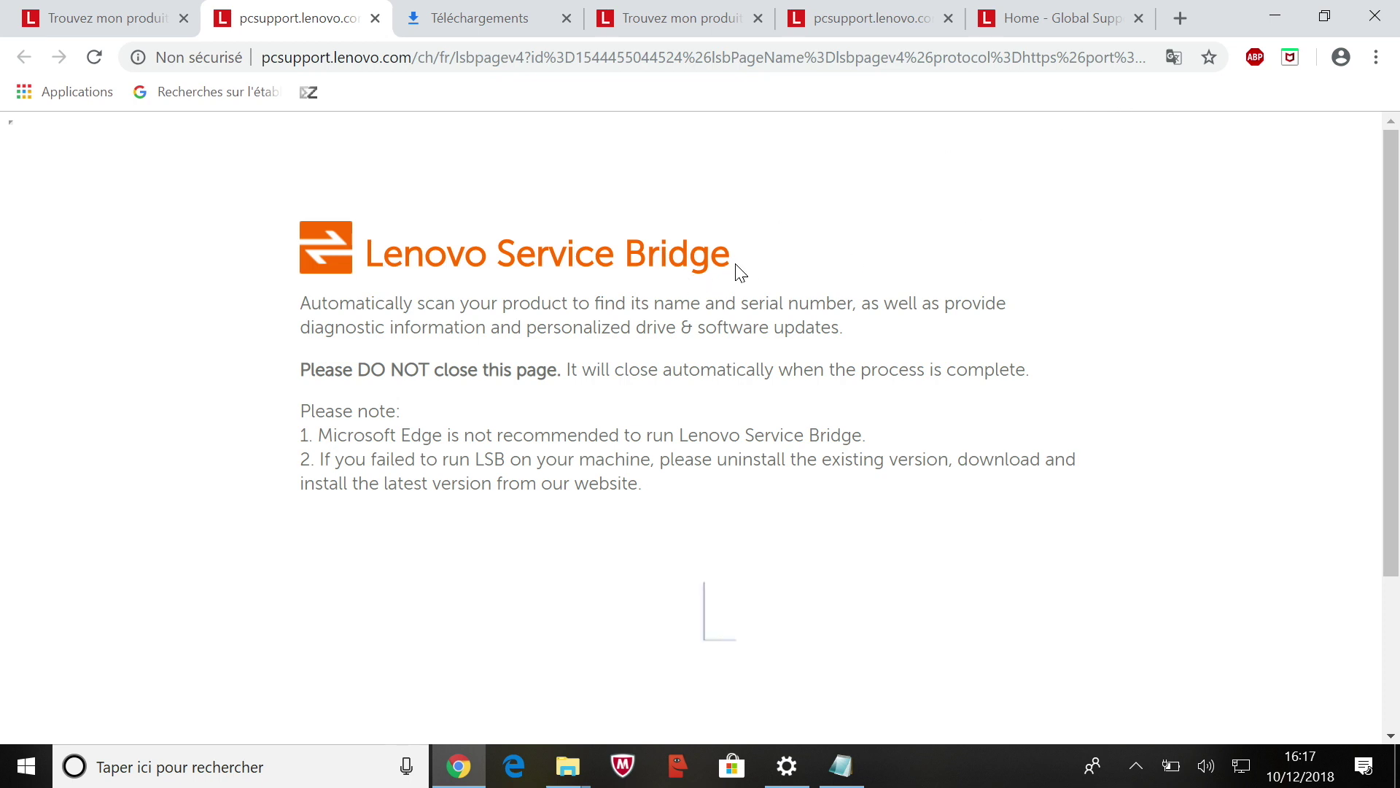
{"action": "scroll", "coordinate": [741, 271], "scroll_direction": "down", "scroll_amount": 3}
{"action": "scroll", "coordinate": [908, 372], "scroll_direction": "up", "scroll_amount": 3}
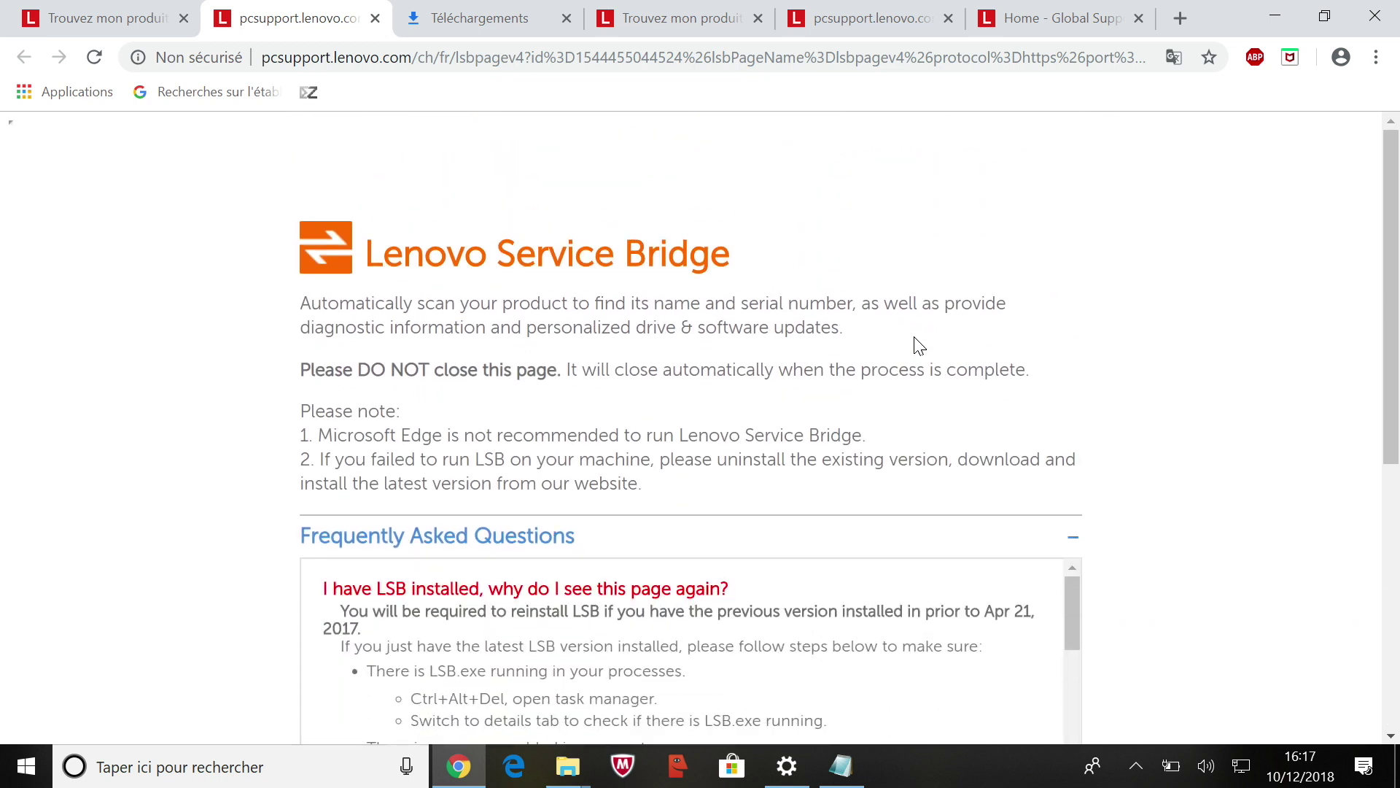
{"action": "scroll", "coordinate": [919, 346], "scroll_direction": "down", "scroll_amount": 2}
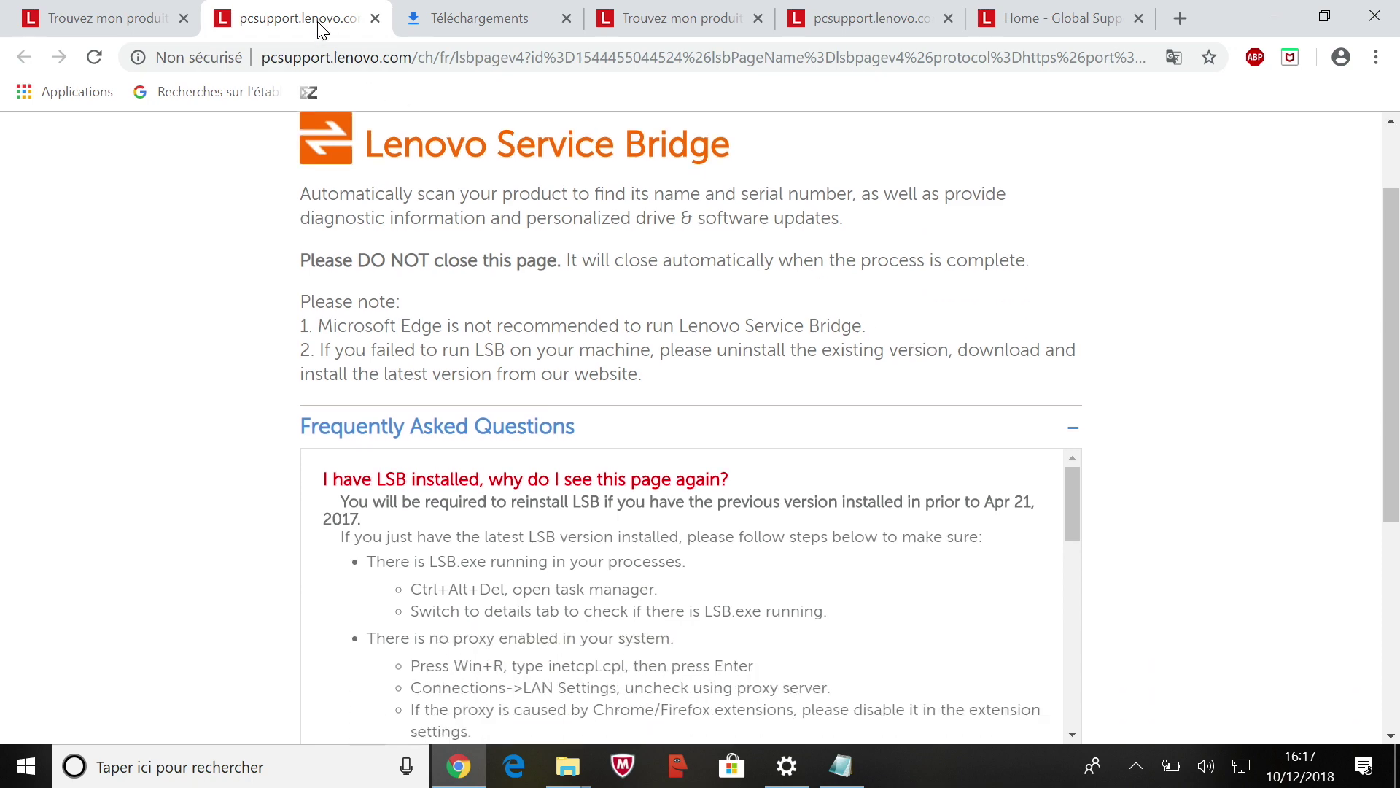
{"action": "scroll", "coordinate": [1140, 300], "scroll_direction": "down", "scroll_amount": 2}
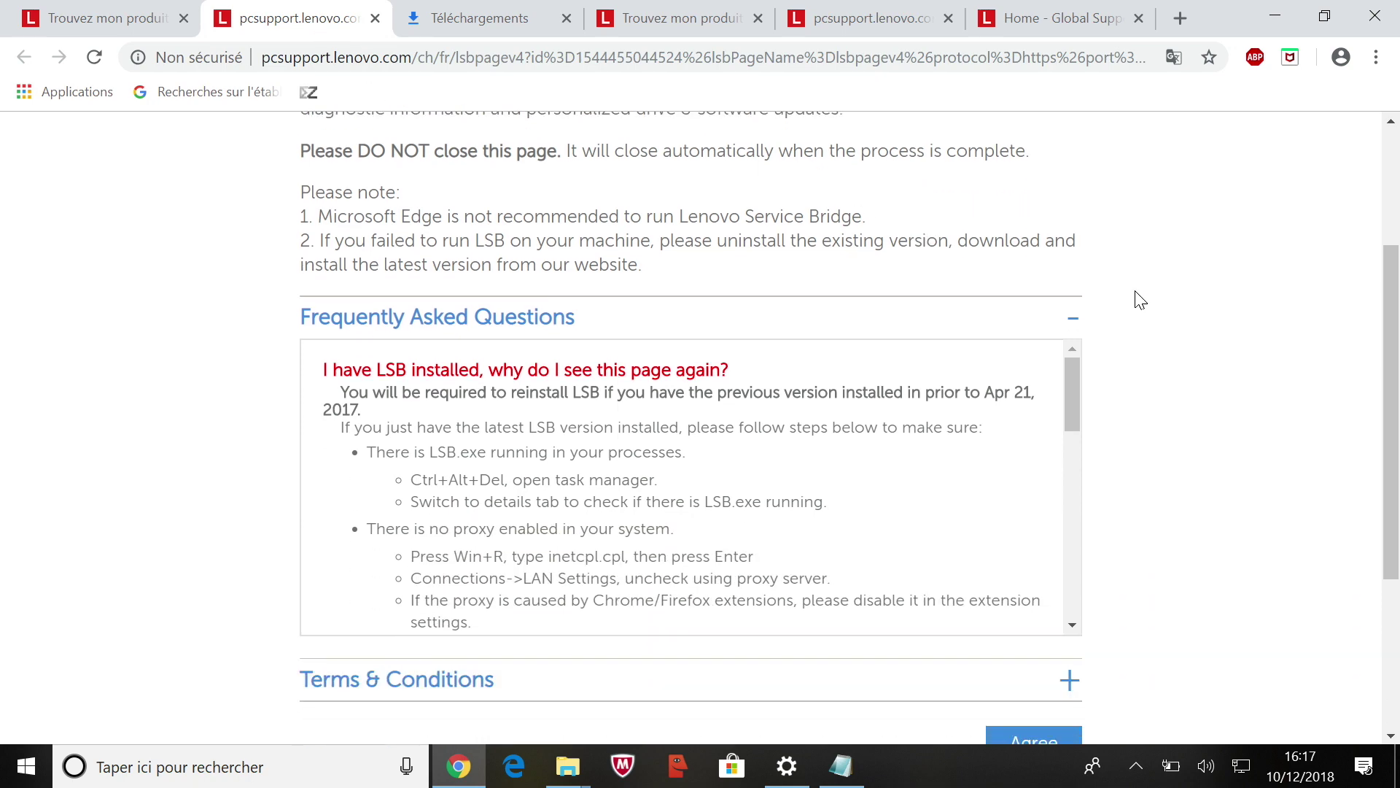
{"action": "scroll", "coordinate": [1138, 300], "scroll_direction": "down", "scroll_amount": 4}
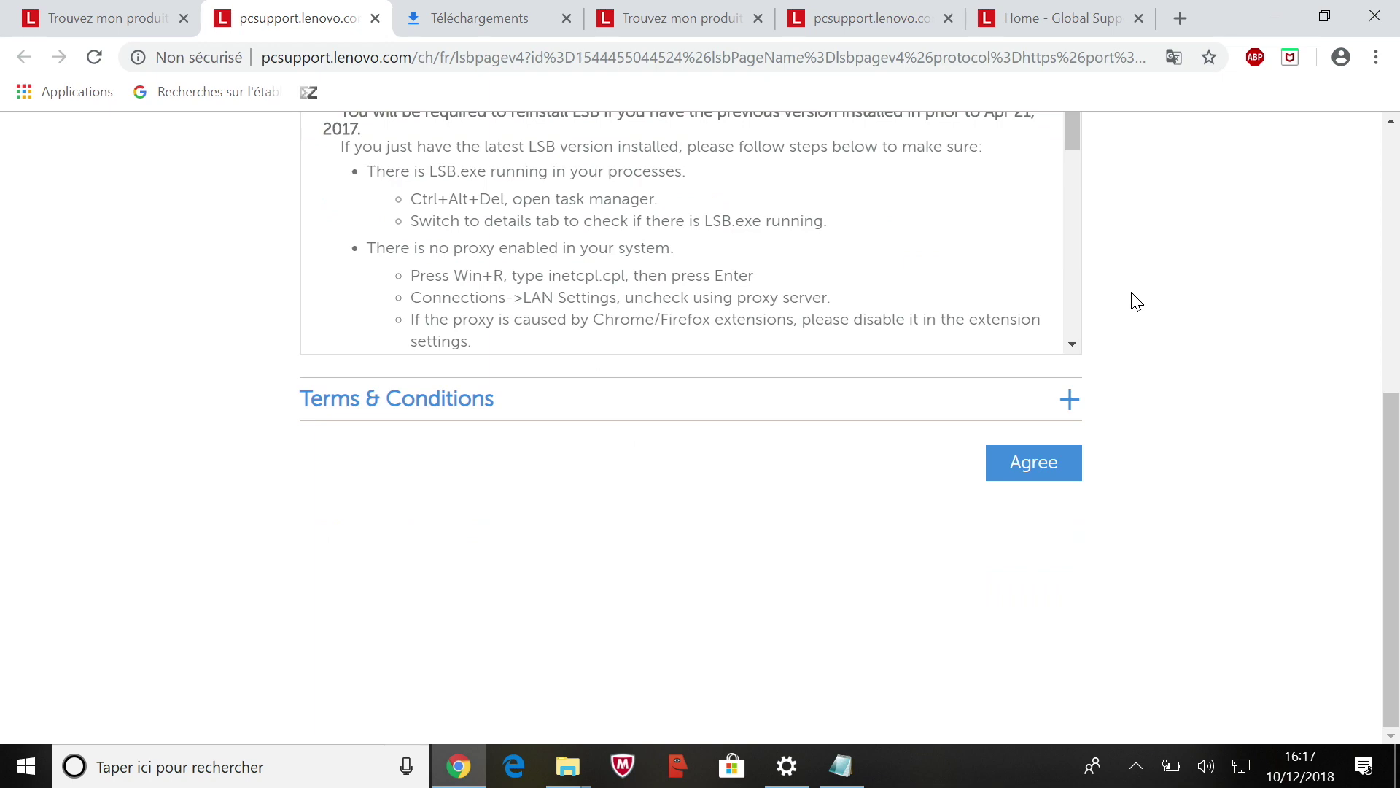
{"action": "scroll", "coordinate": [1136, 301], "scroll_direction": "up", "scroll_amount": 5}
{"action": "scroll", "coordinate": [1131, 303], "scroll_direction": "down", "scroll_amount": 5}
{"action": "left_click", "coordinate": [1030, 462]}
{"action": "scroll", "coordinate": [1167, 394], "scroll_direction": "down", "scroll_amount": 2}
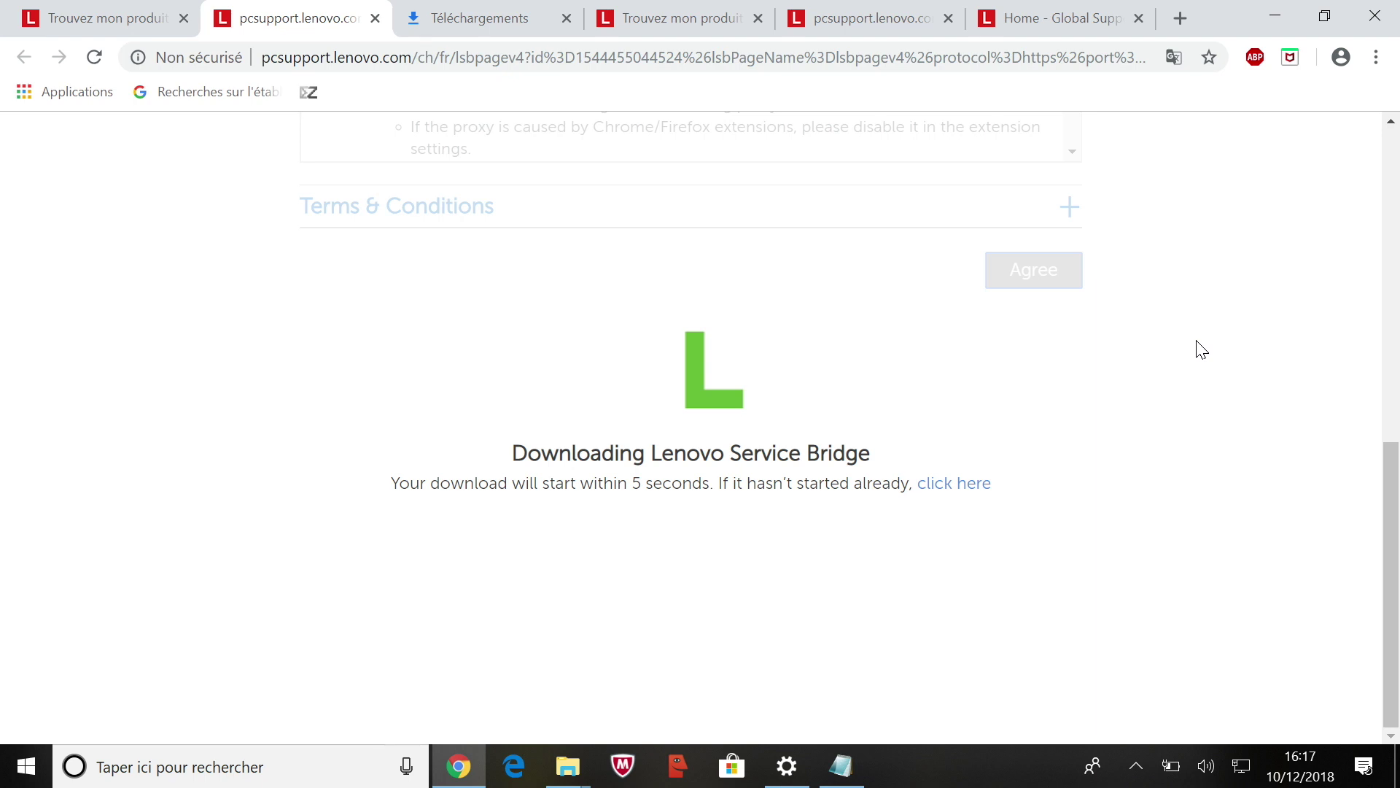
{"action": "scroll", "coordinate": [1123, 374], "scroll_direction": "down", "scroll_amount": 5}
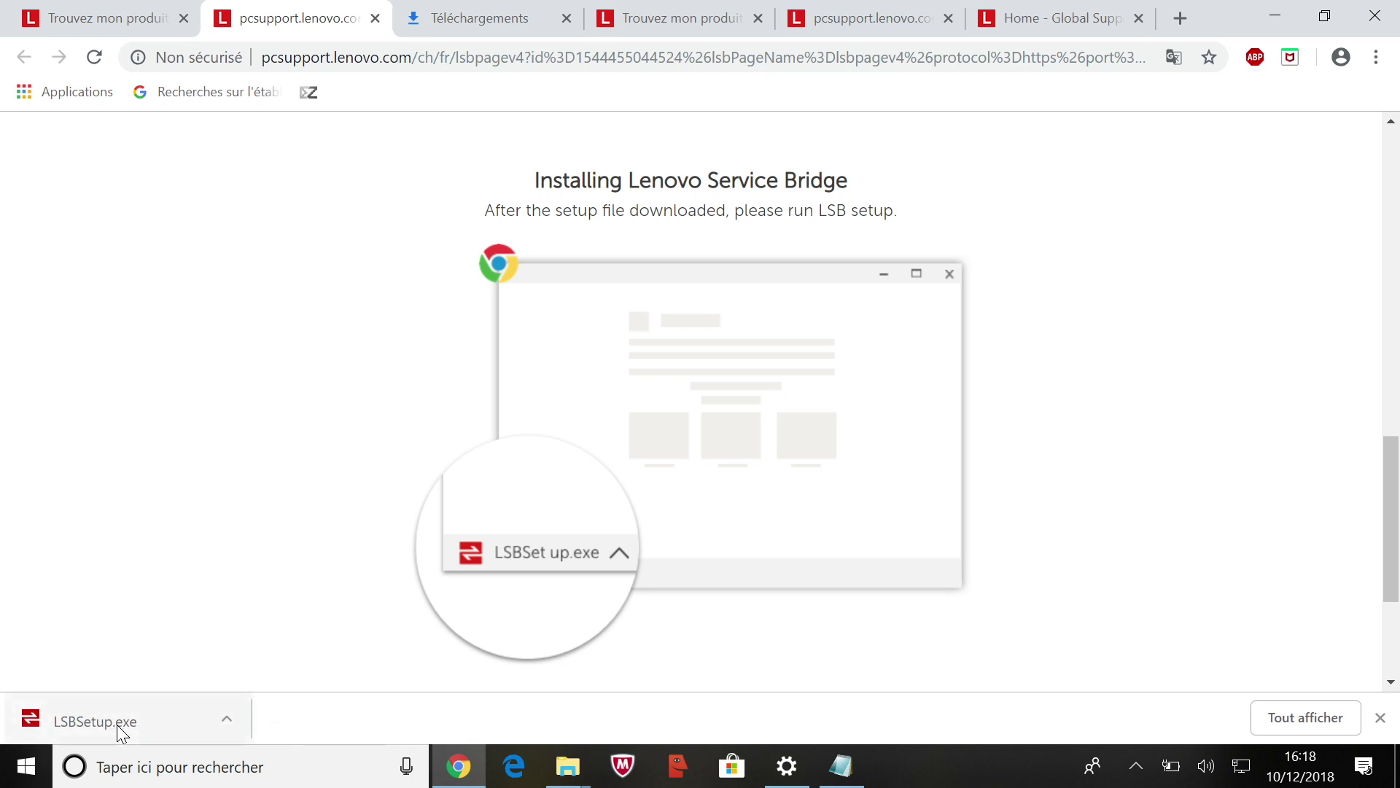
Step: Run LSBSetup.exe and complete the LenovoServiceBridge installation wizard
{"action": "left_click", "coordinate": [88, 721]}
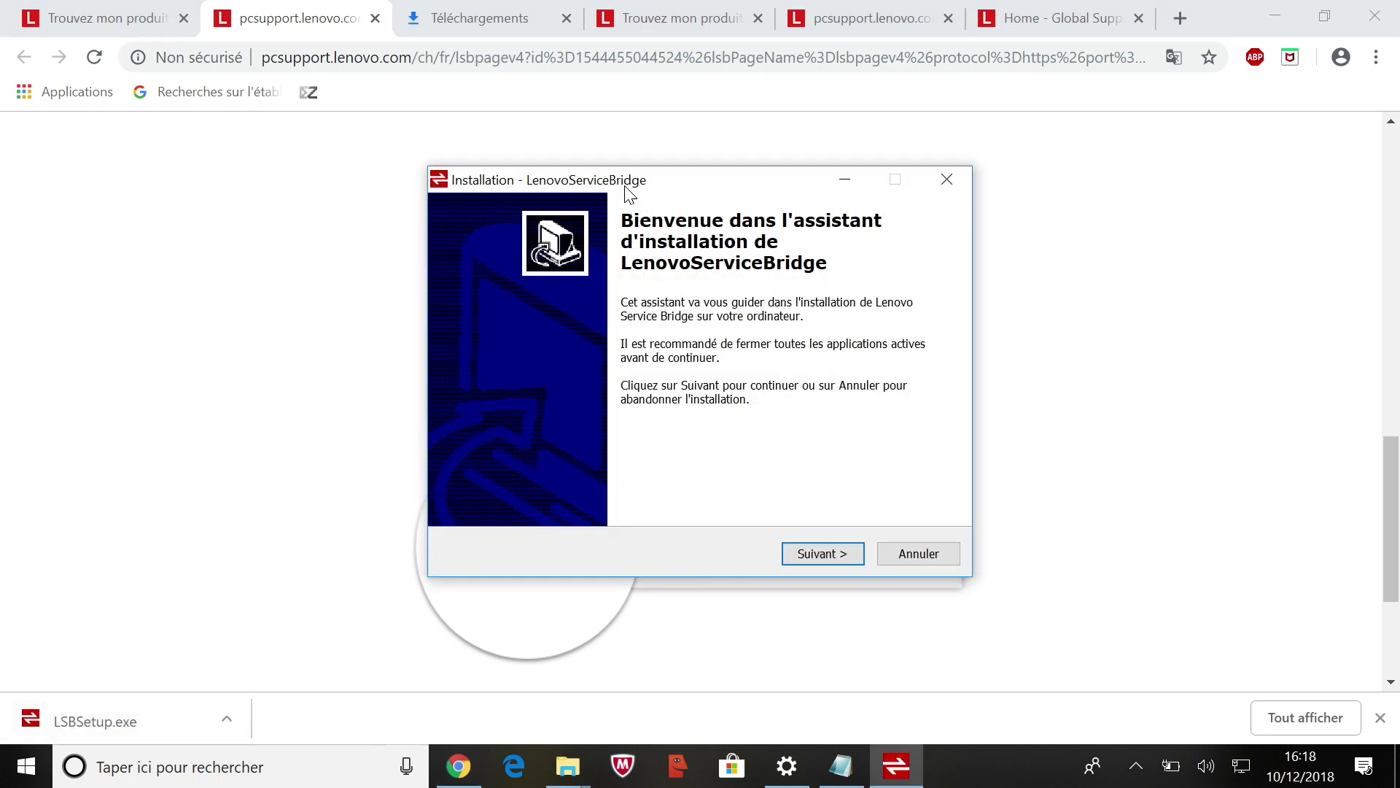
{"action": "left_click_drag", "start_coordinate": [653, 186], "coordinate": [648, 190]}
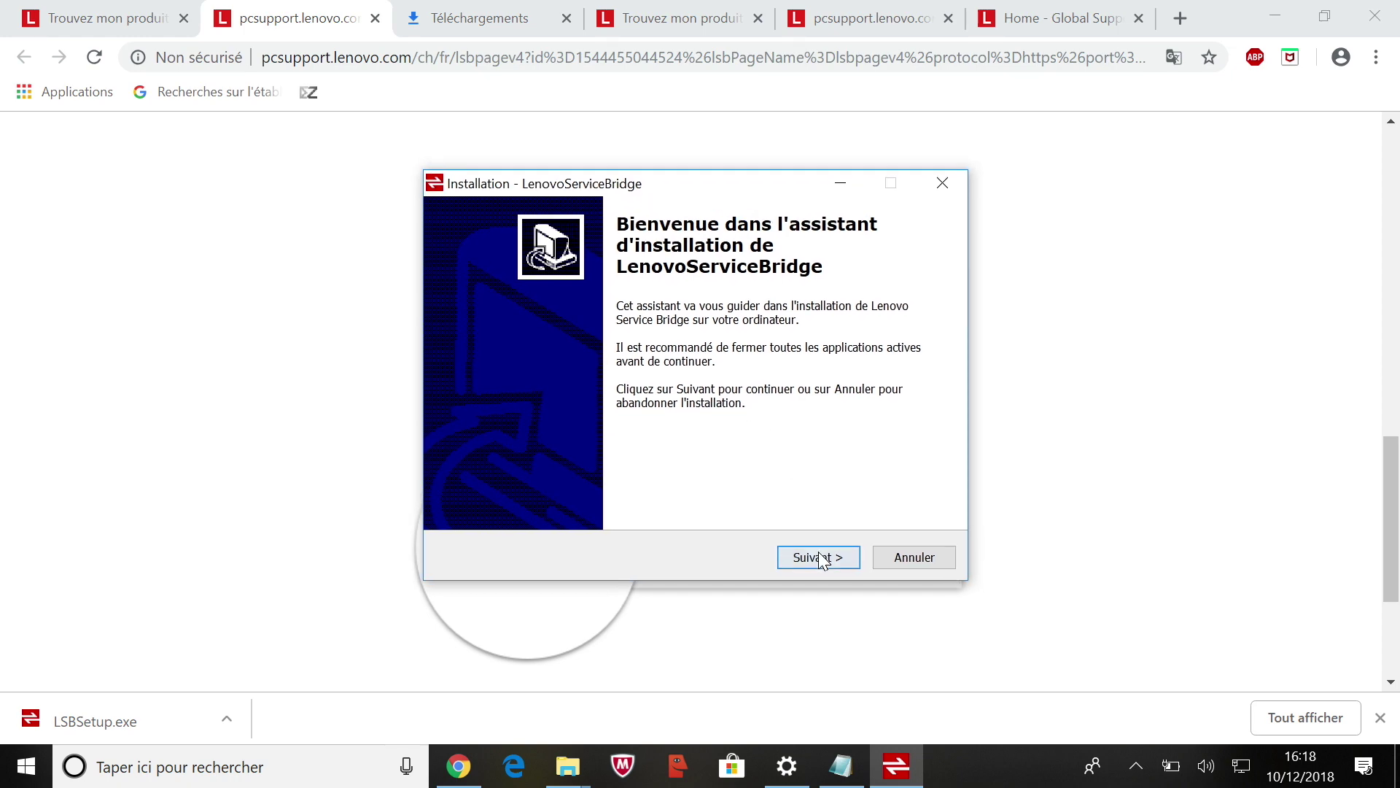
{"action": "left_click", "coordinate": [822, 558]}
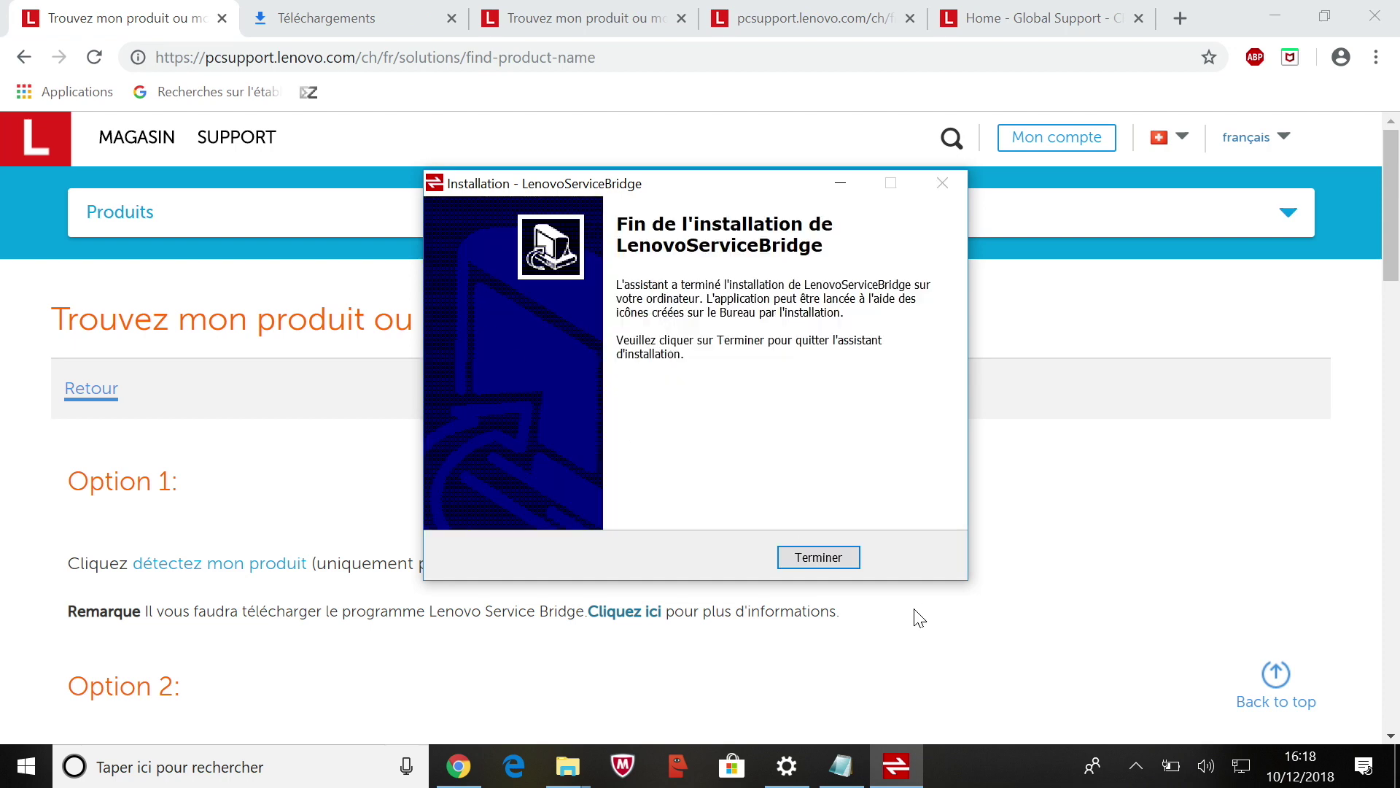
{"action": "left_click", "coordinate": [815, 559]}
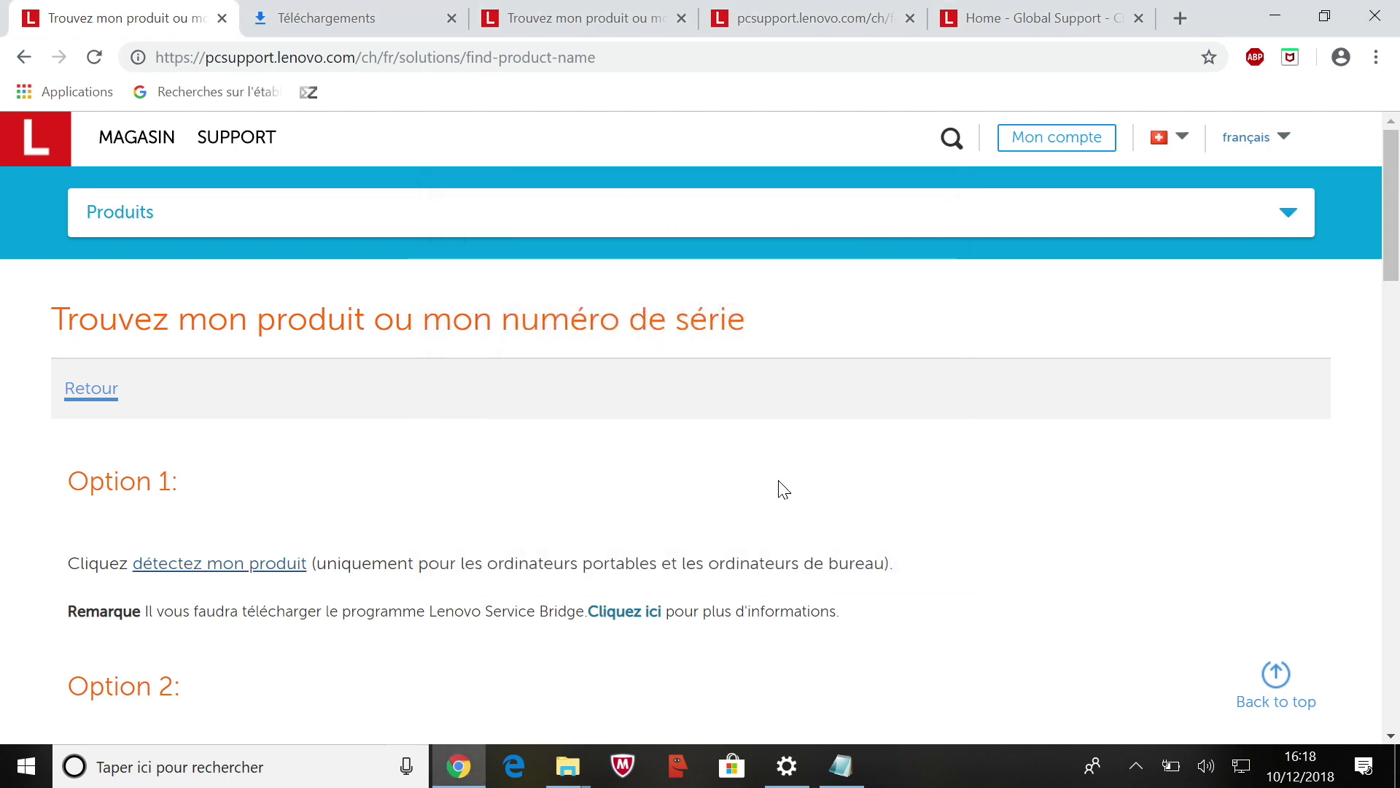
Step: Detect the product again to open its support page and dismiss the specialist chat invitation
{"action": "scroll", "coordinate": [783, 473], "scroll_direction": "down", "scroll_amount": 3}
{"action": "scroll", "coordinate": [778, 472], "scroll_direction": "up", "scroll_amount": 3}
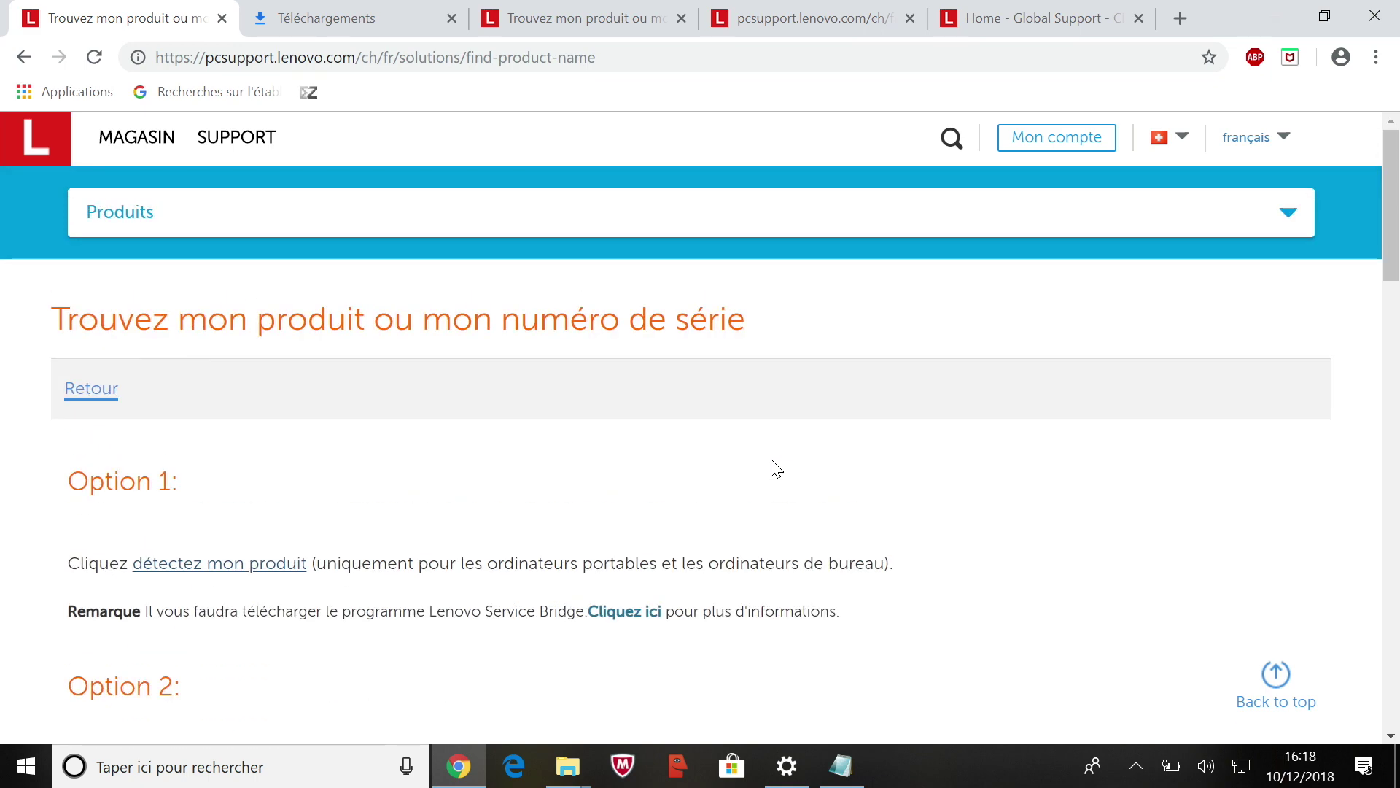
{"action": "scroll", "coordinate": [360, 430], "scroll_direction": "down", "scroll_amount": 2}
{"action": "left_click", "coordinate": [256, 454]}
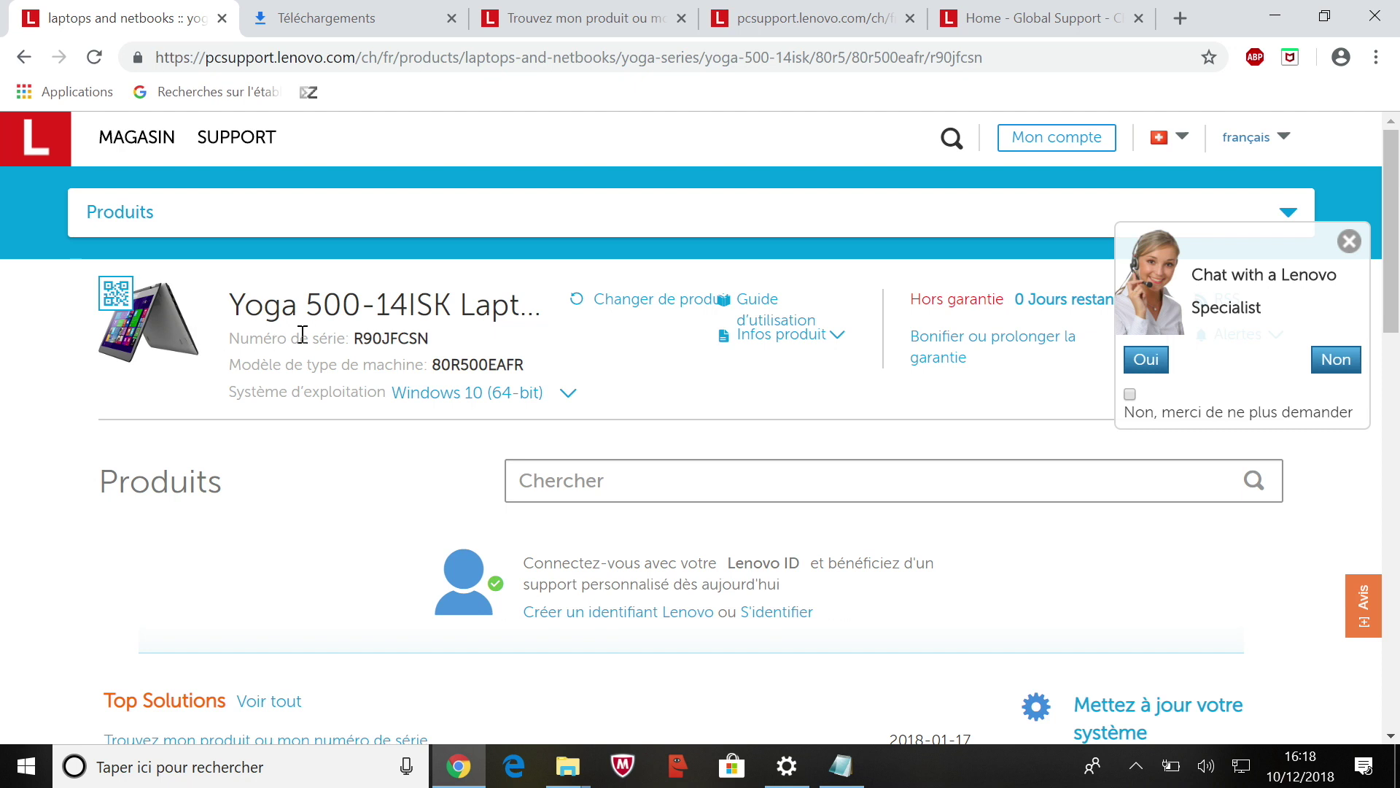
{"action": "left_click", "coordinate": [1348, 243]}
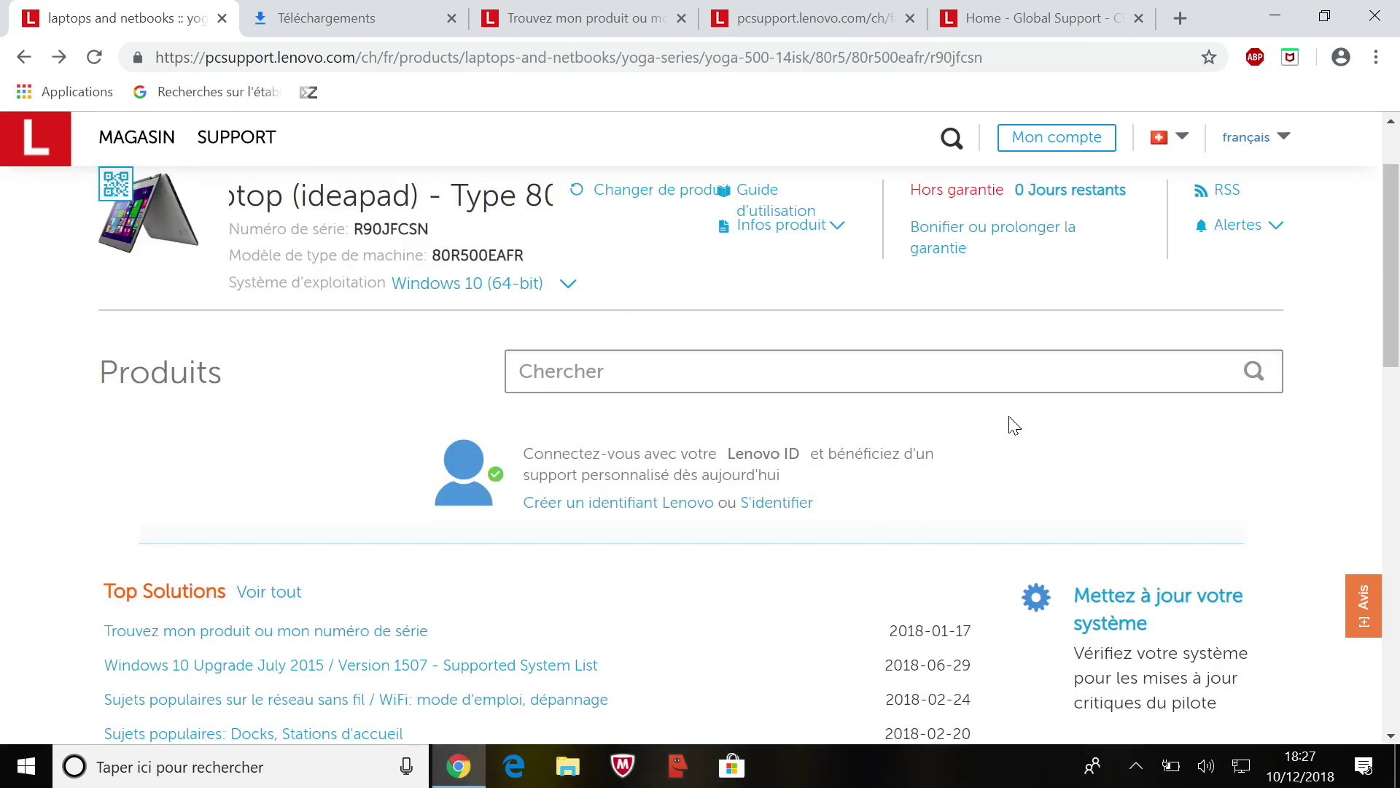
Step: Open the system update page and download the BIOS Update file for Windows 10 (64-bit) from the BIOS category
{"action": "left_click", "coordinate": [1120, 602]}
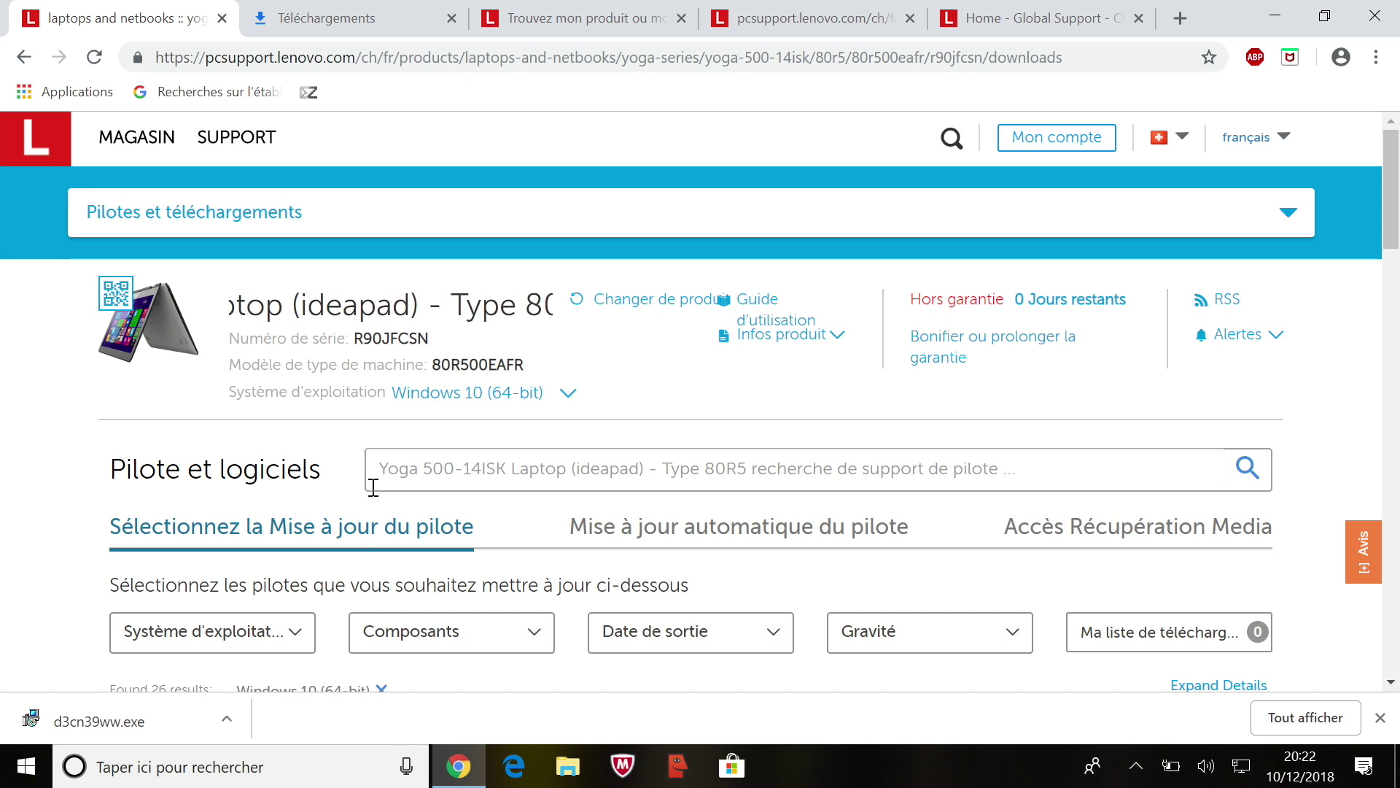
{"action": "scroll", "coordinate": [371, 485], "scroll_direction": "down", "scroll_amount": 4}
{"action": "scroll", "coordinate": [379, 481], "scroll_direction": "down", "scroll_amount": 7}
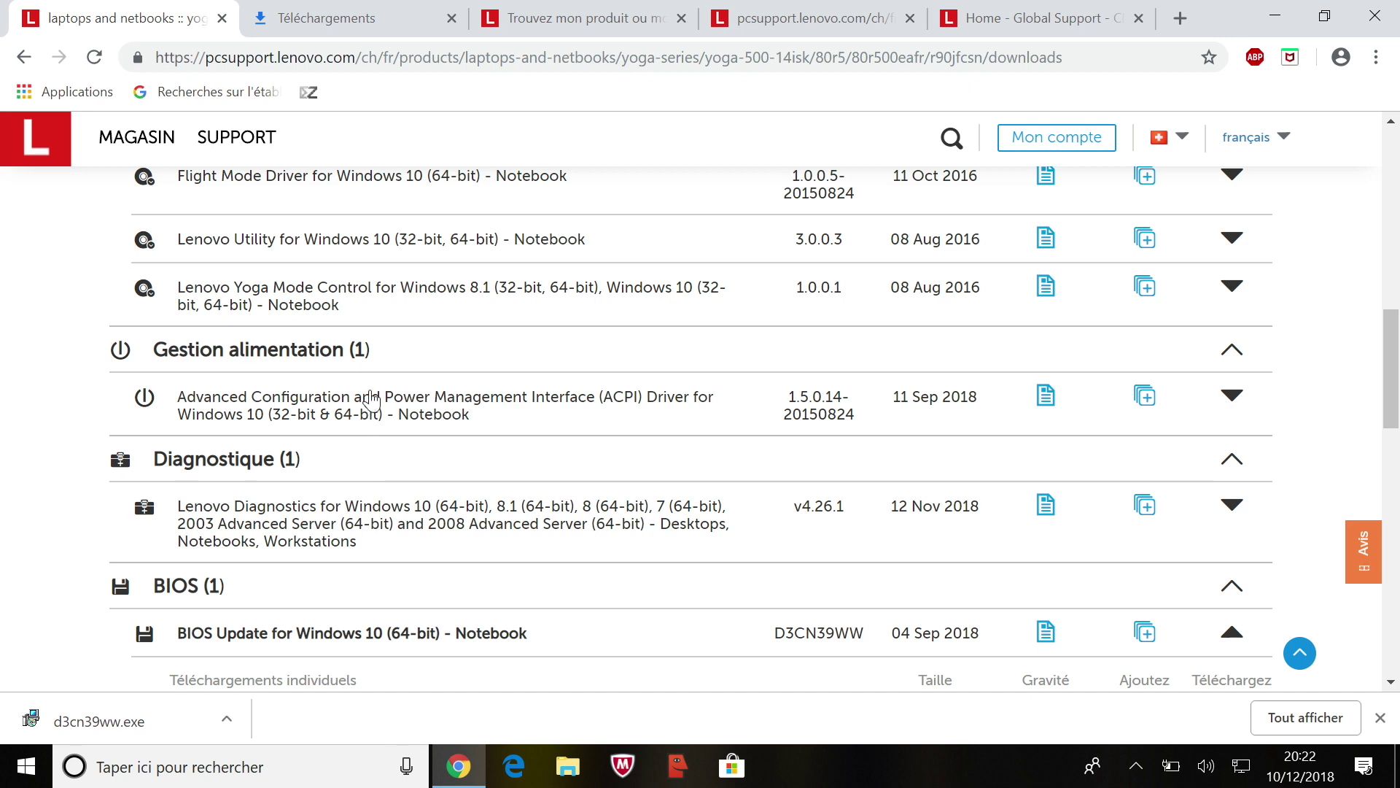
{"action": "scroll", "coordinate": [380, 413], "scroll_direction": "down", "scroll_amount": 2}
{"action": "scroll", "coordinate": [381, 412], "scroll_direction": "down", "scroll_amount": 1}
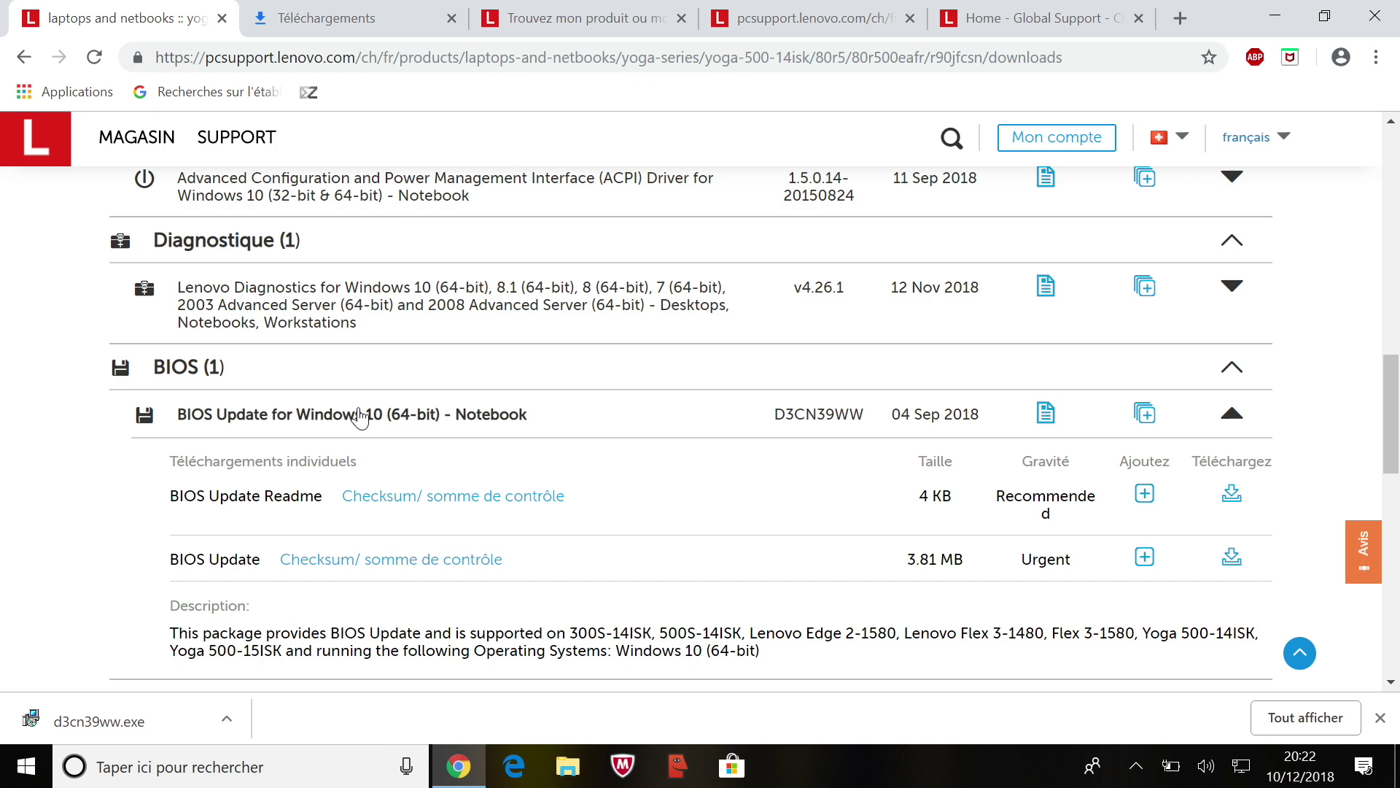
{"action": "scroll", "coordinate": [356, 417], "scroll_direction": "down", "scroll_amount": 1}
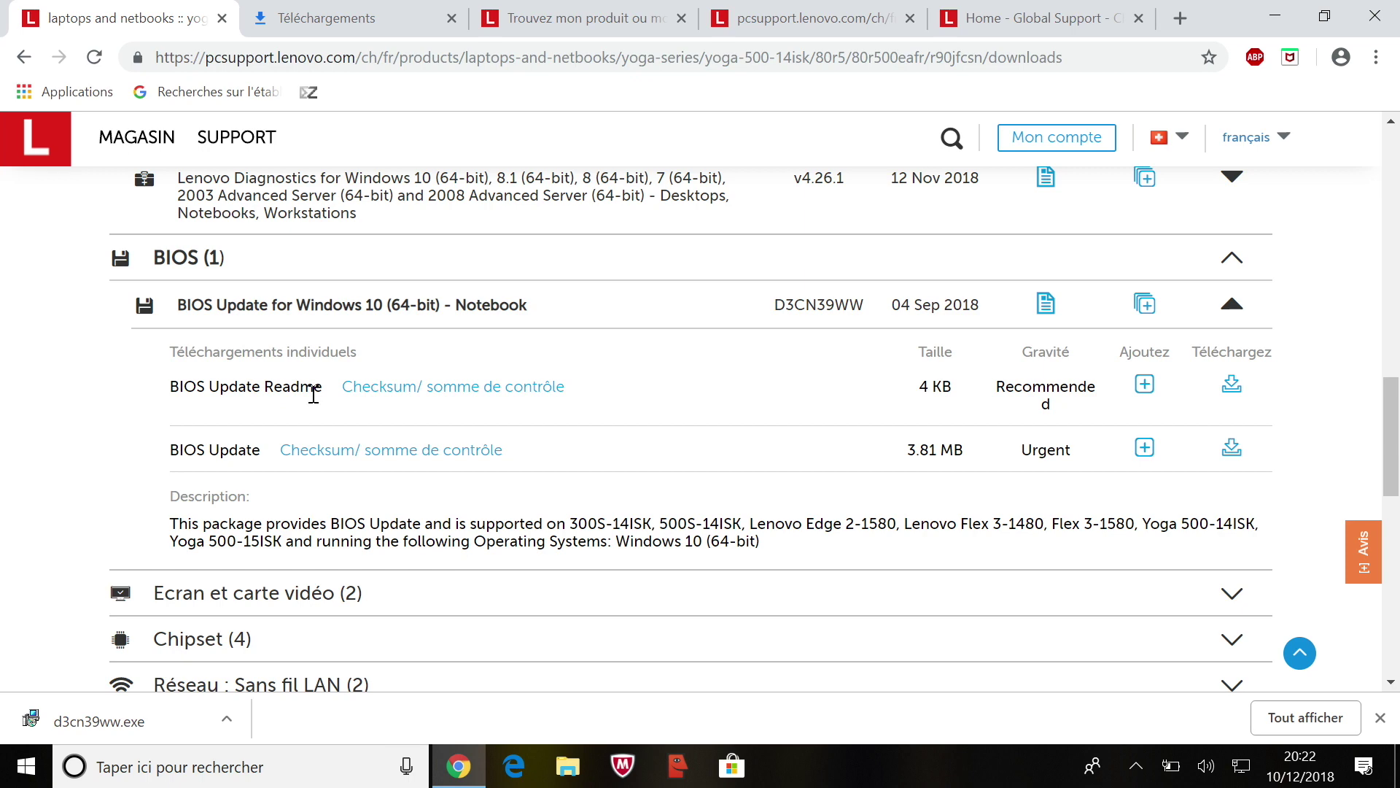
{"action": "scroll", "coordinate": [316, 401], "scroll_direction": "down", "scroll_amount": 2}
{"action": "scroll", "coordinate": [317, 401], "scroll_direction": "up", "scroll_amount": 2}
{"action": "scroll", "coordinate": [314, 404], "scroll_direction": "down", "scroll_amount": 2}
{"action": "scroll", "coordinate": [299, 394], "scroll_direction": "up", "scroll_amount": 2}
{"action": "left_click", "coordinate": [1232, 448]}
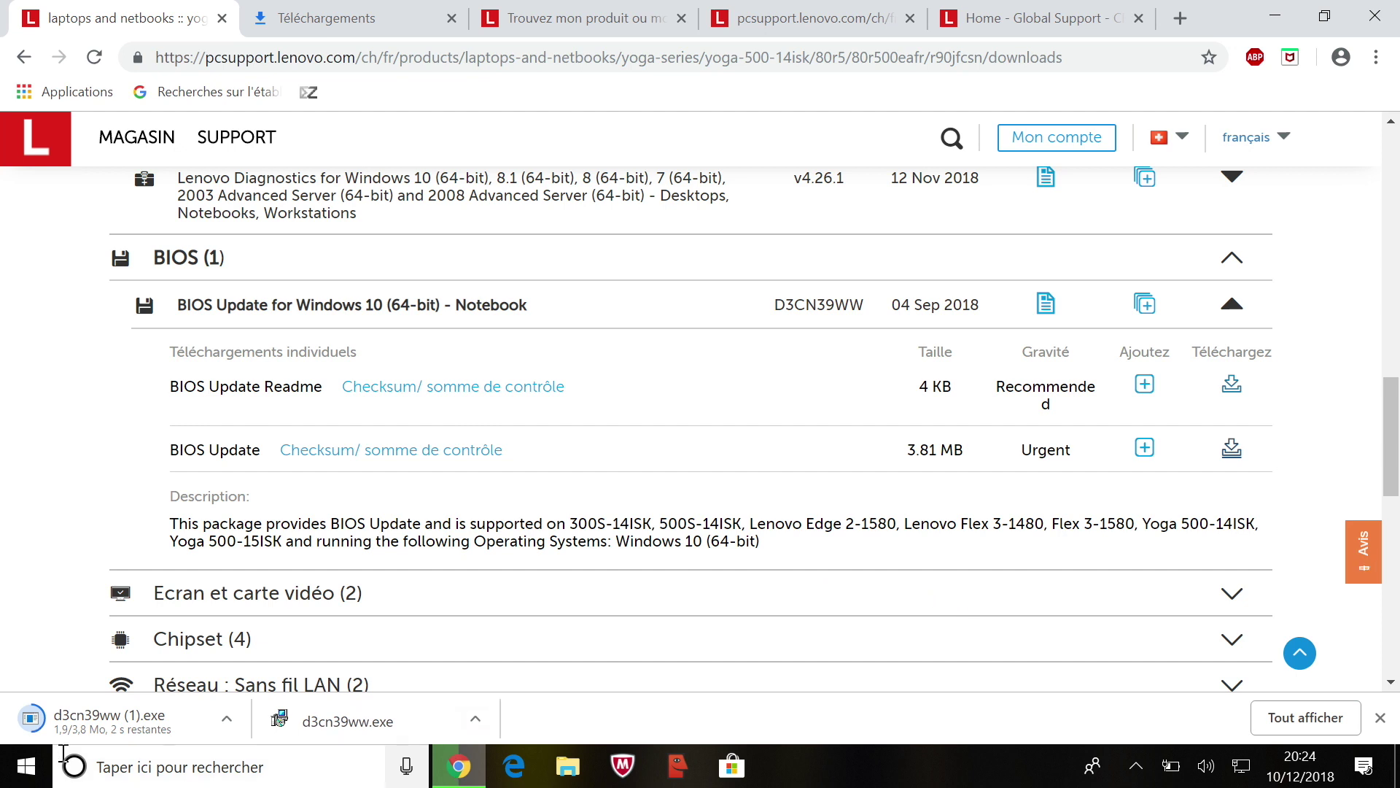
Step: Run the downloaded BIOS update package, allow it to make changes, and confirm updating the BIOS on this machine
{"action": "left_click", "coordinate": [114, 722]}
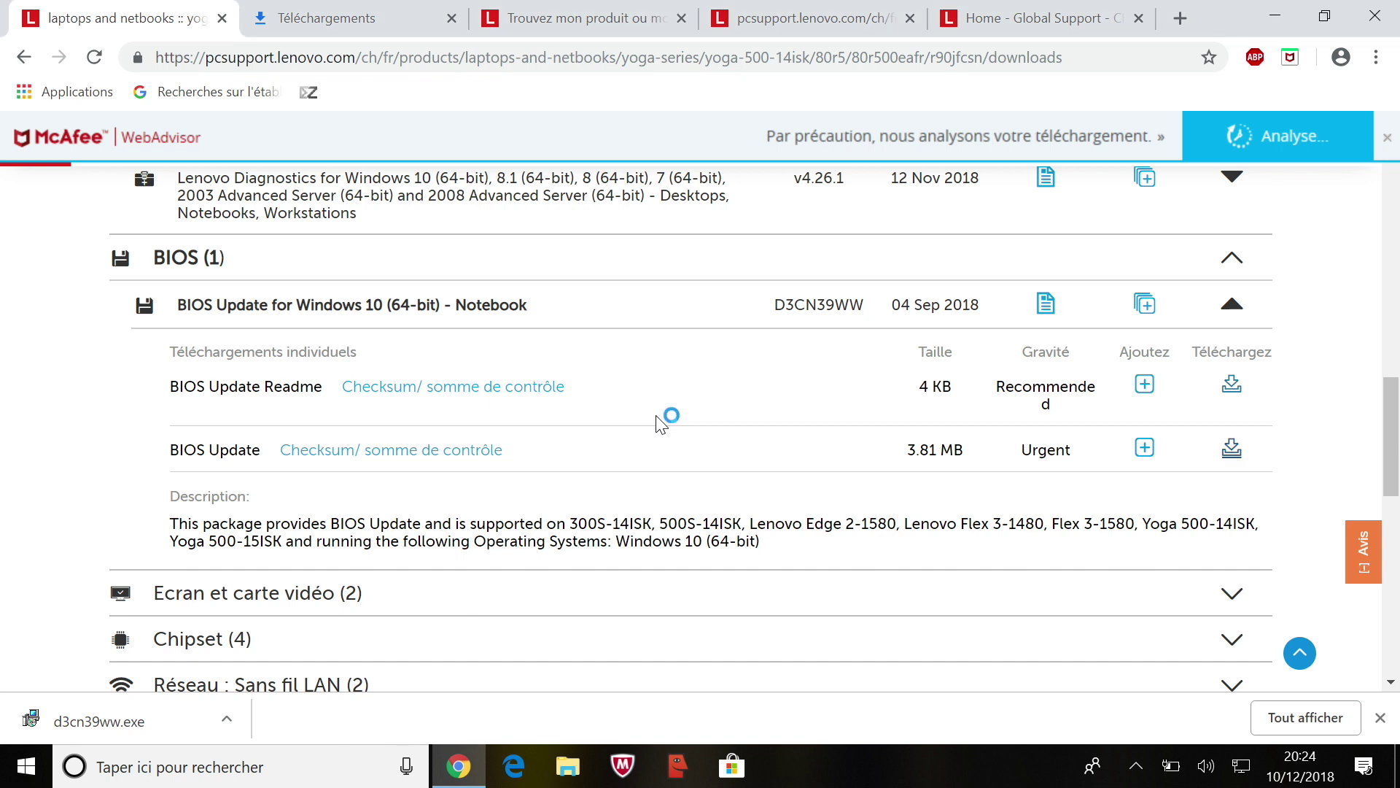
{"action": "left_click", "coordinate": [593, 532]}
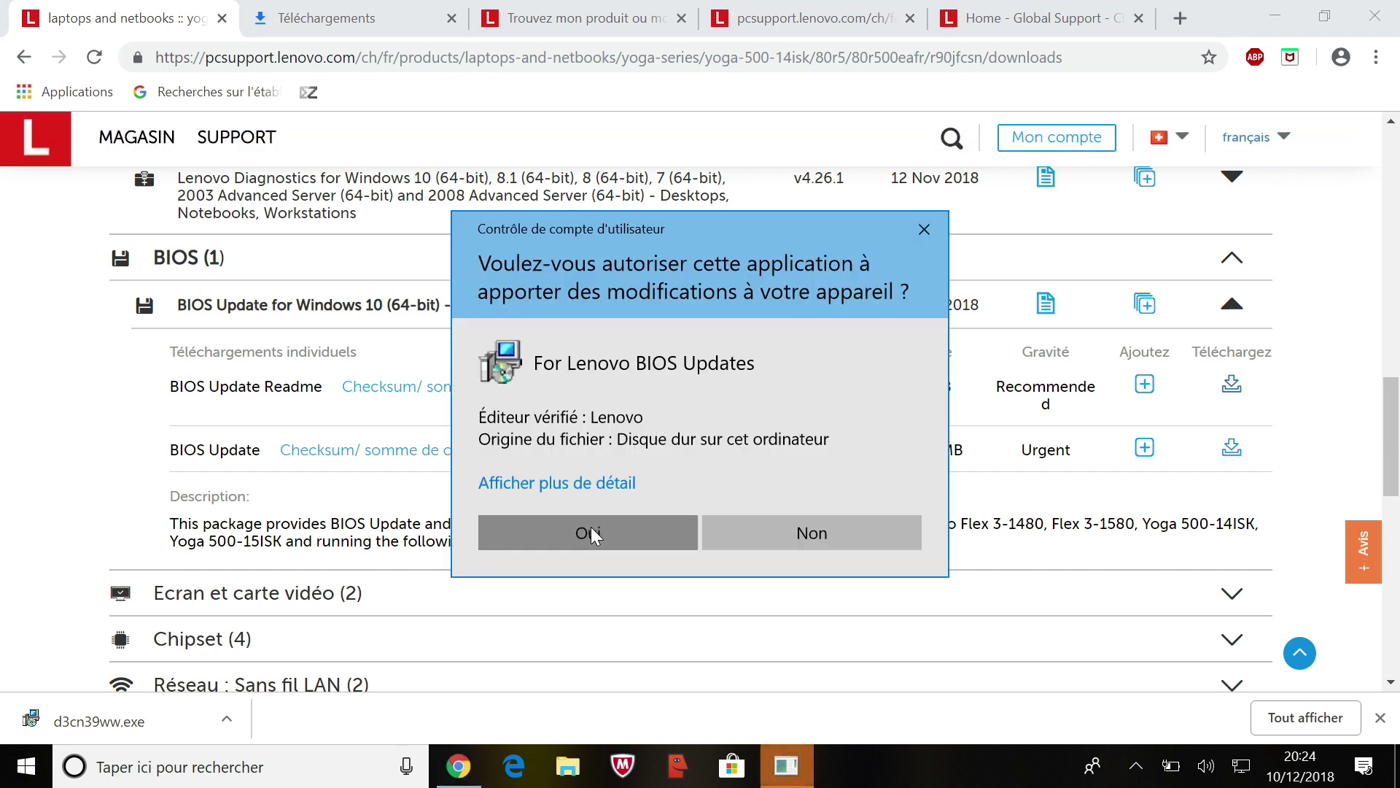
{"action": "left_click", "coordinate": [680, 386]}
{"action": "left_click", "coordinate": [681, 387]}
{"action": "left_click", "coordinate": [722, 431]}
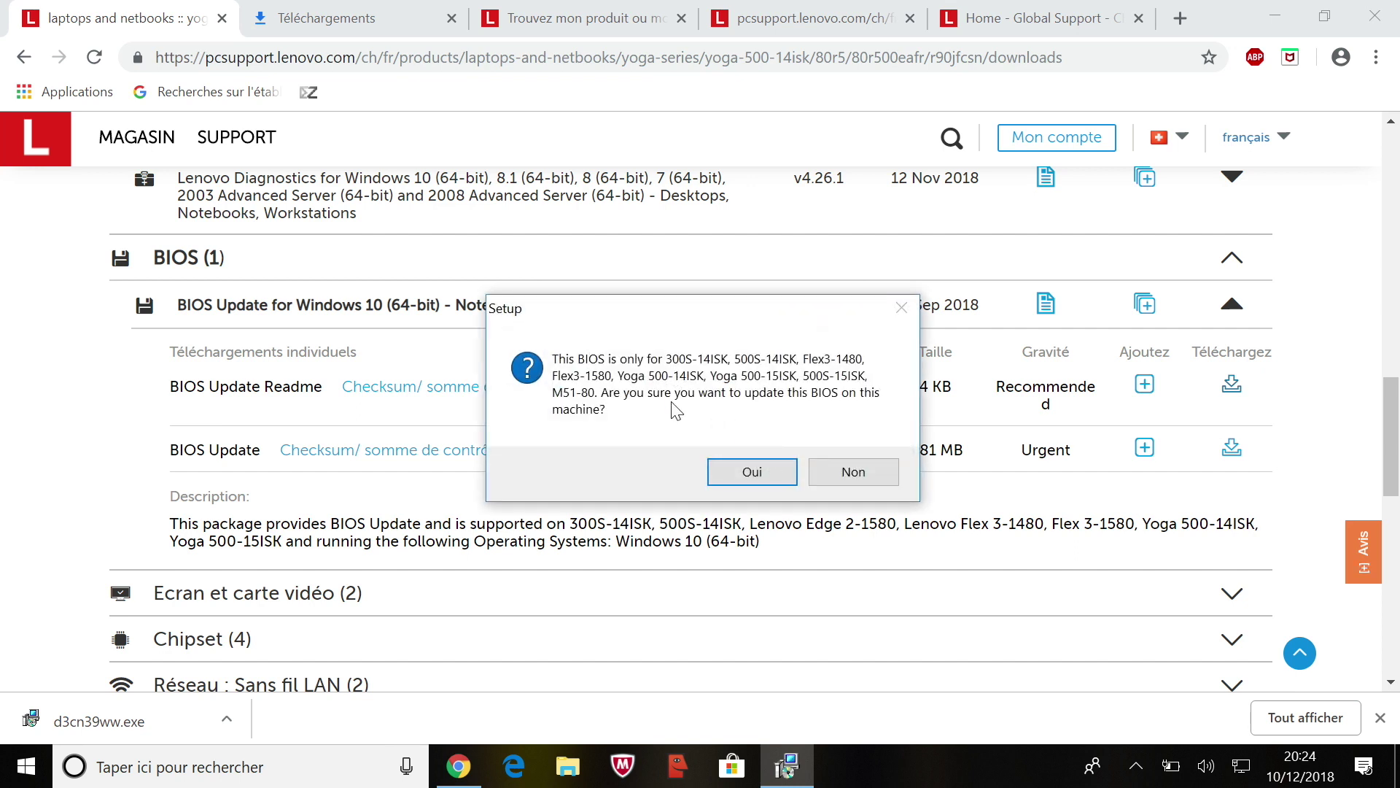
{"action": "left_click", "coordinate": [752, 472]}
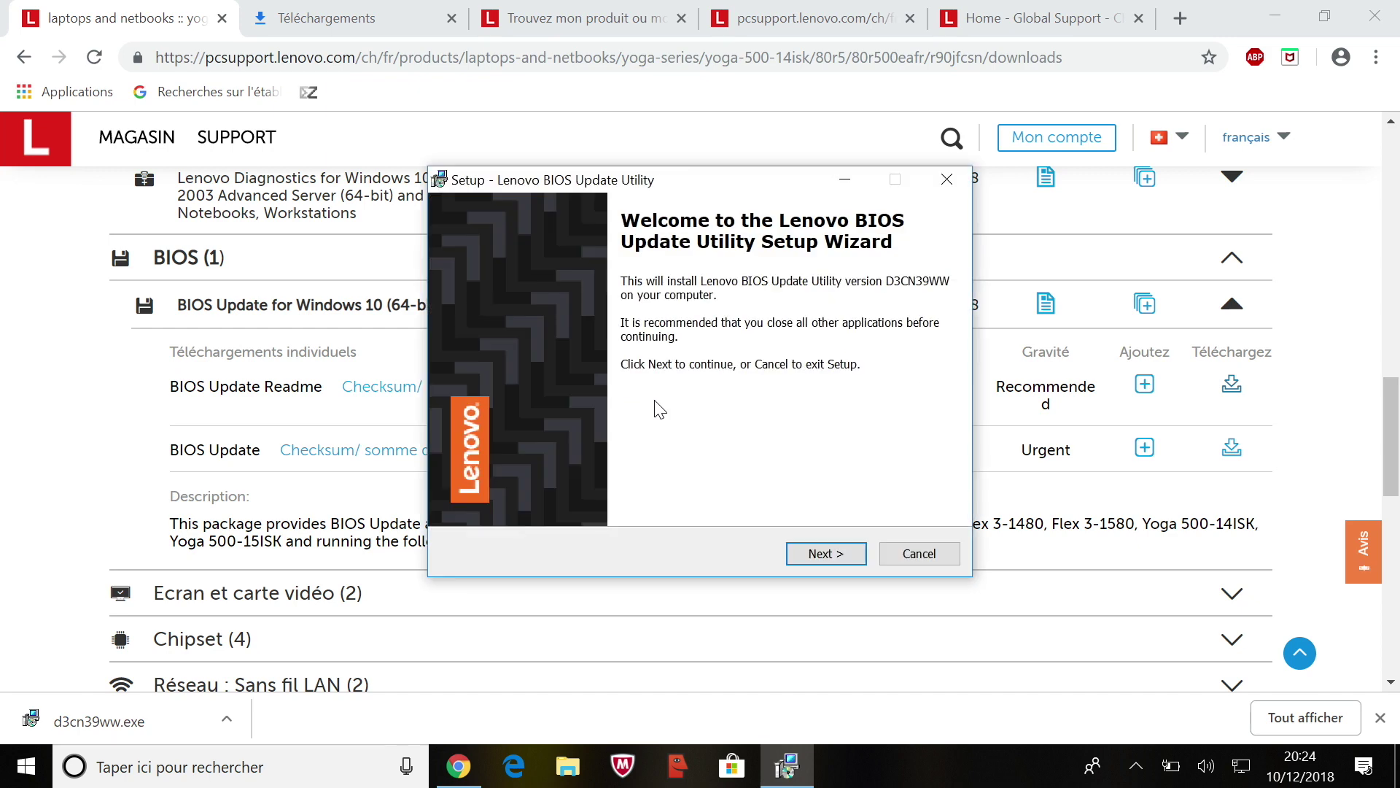
Step: Accept the licence agreement, install the Lenovo BIOS Update Utility in C:\D3CN39WW, and launch it, allowing install.exe to make changes
{"action": "left_click", "coordinate": [829, 555]}
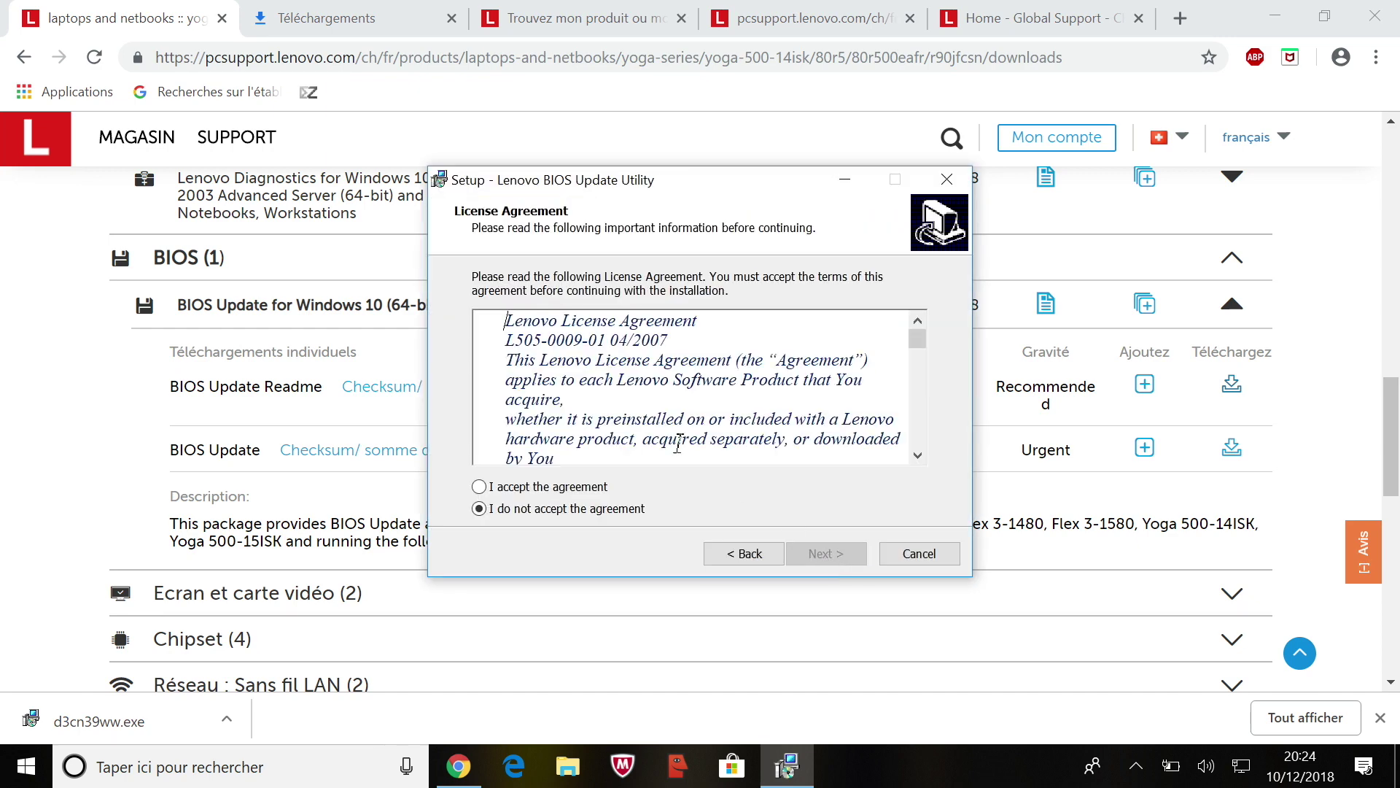
{"action": "left_click", "coordinate": [494, 488]}
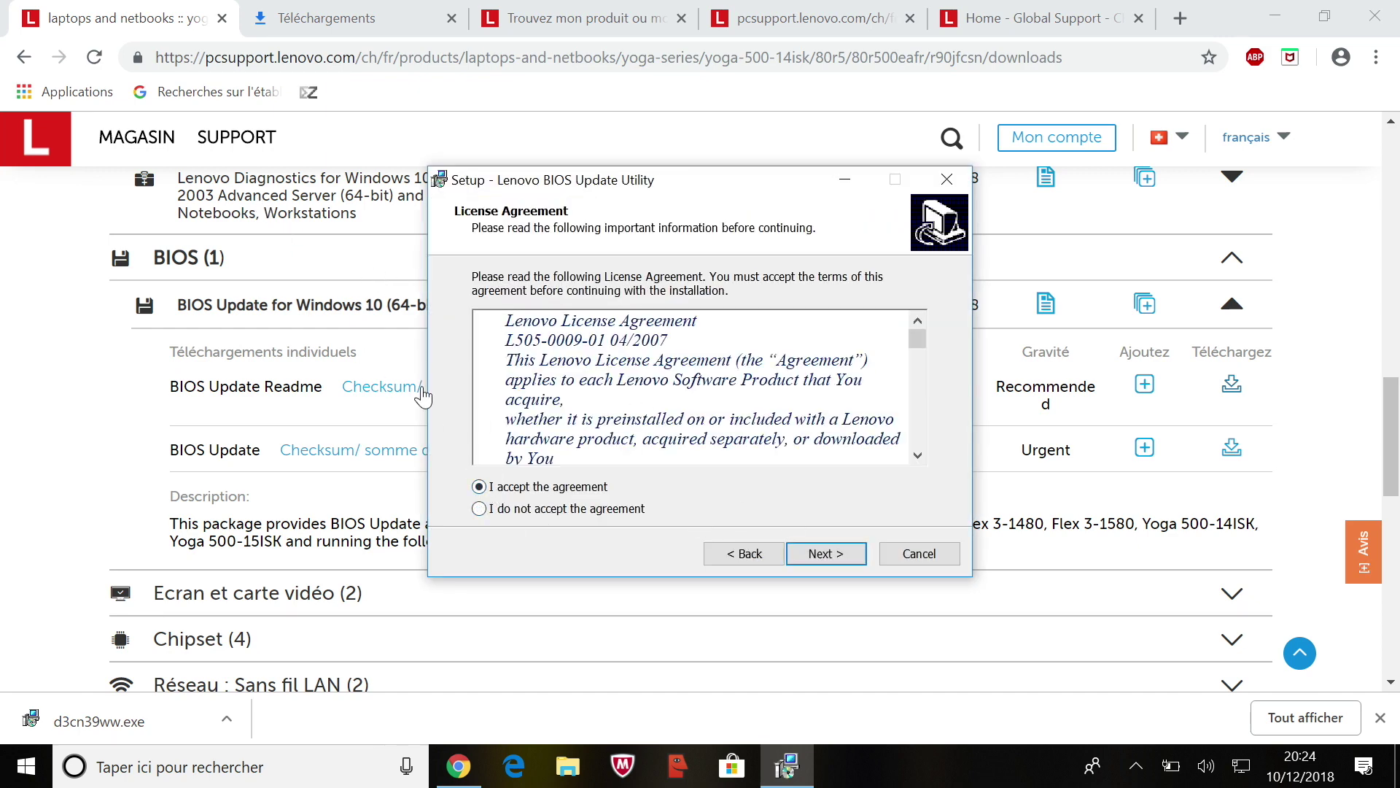
{"action": "left_click", "coordinate": [830, 558]}
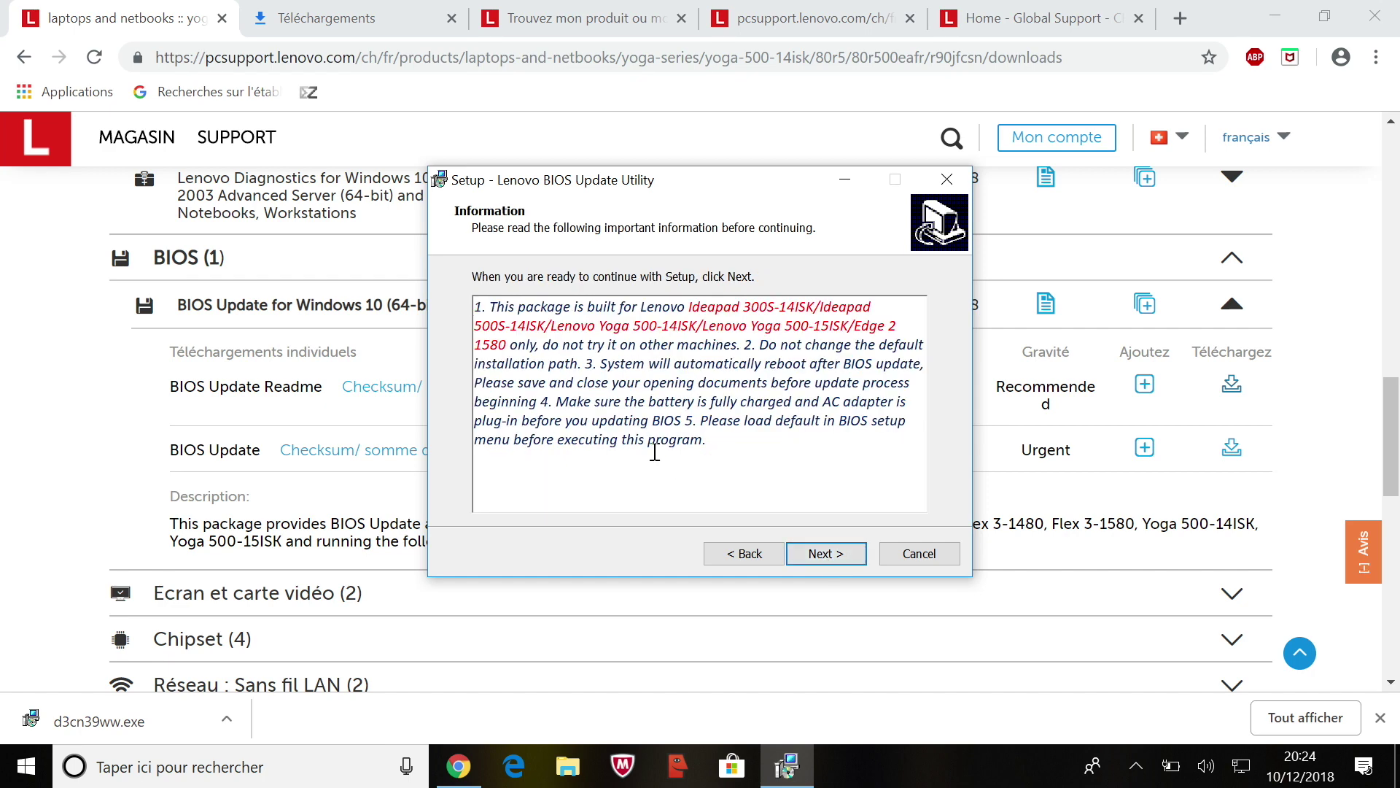
{"action": "left_click", "coordinate": [839, 559]}
{"action": "left_click", "coordinate": [839, 559]}
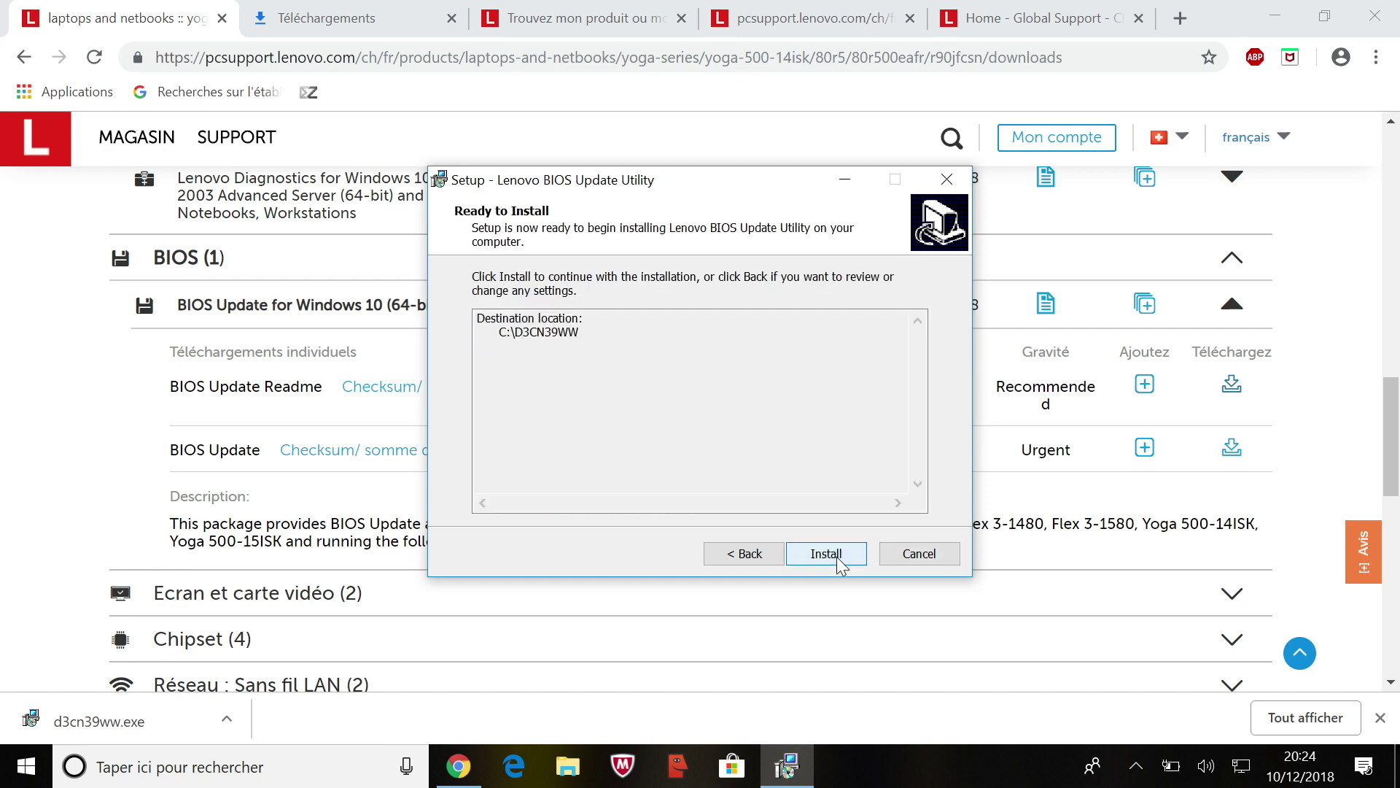
{"action": "left_click", "coordinate": [839, 558]}
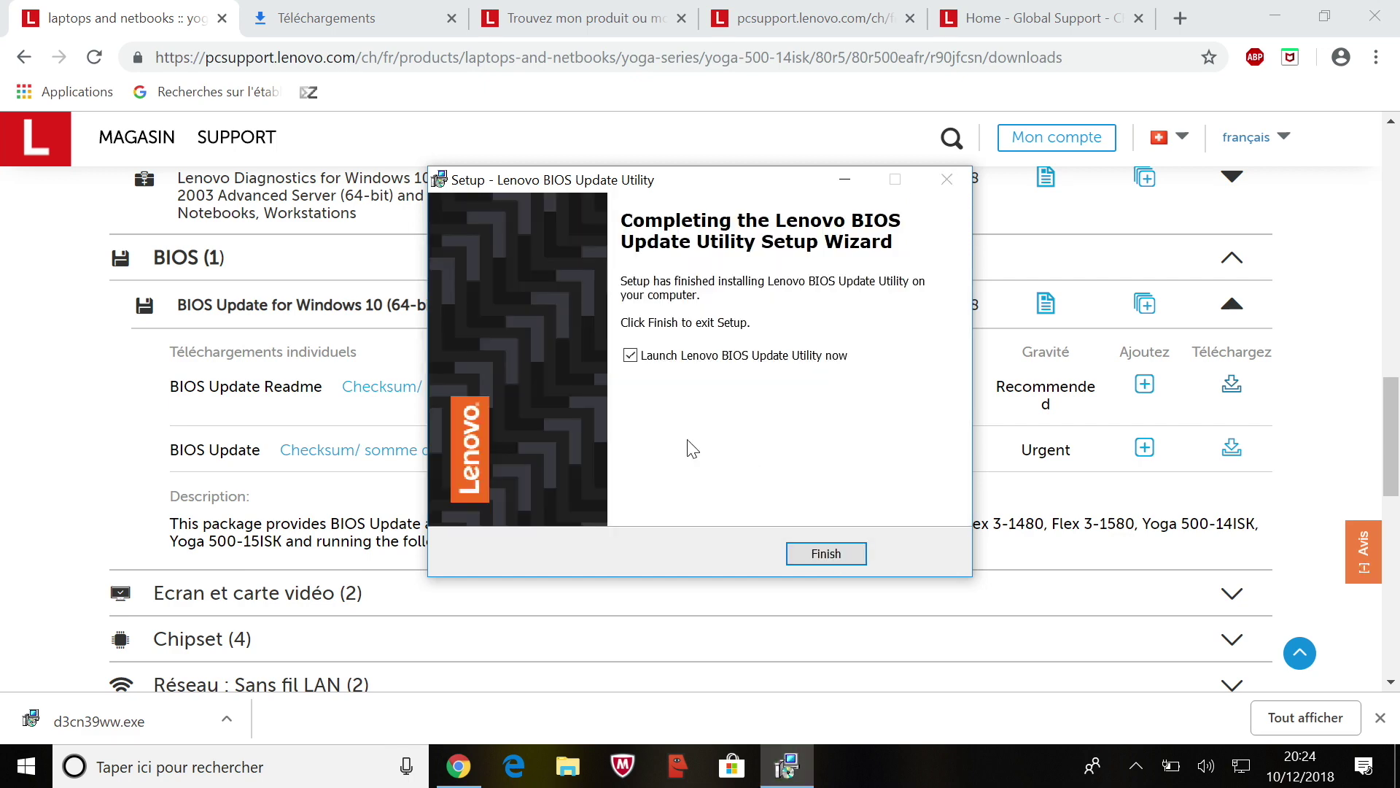
{"action": "left_click", "coordinate": [807, 556]}
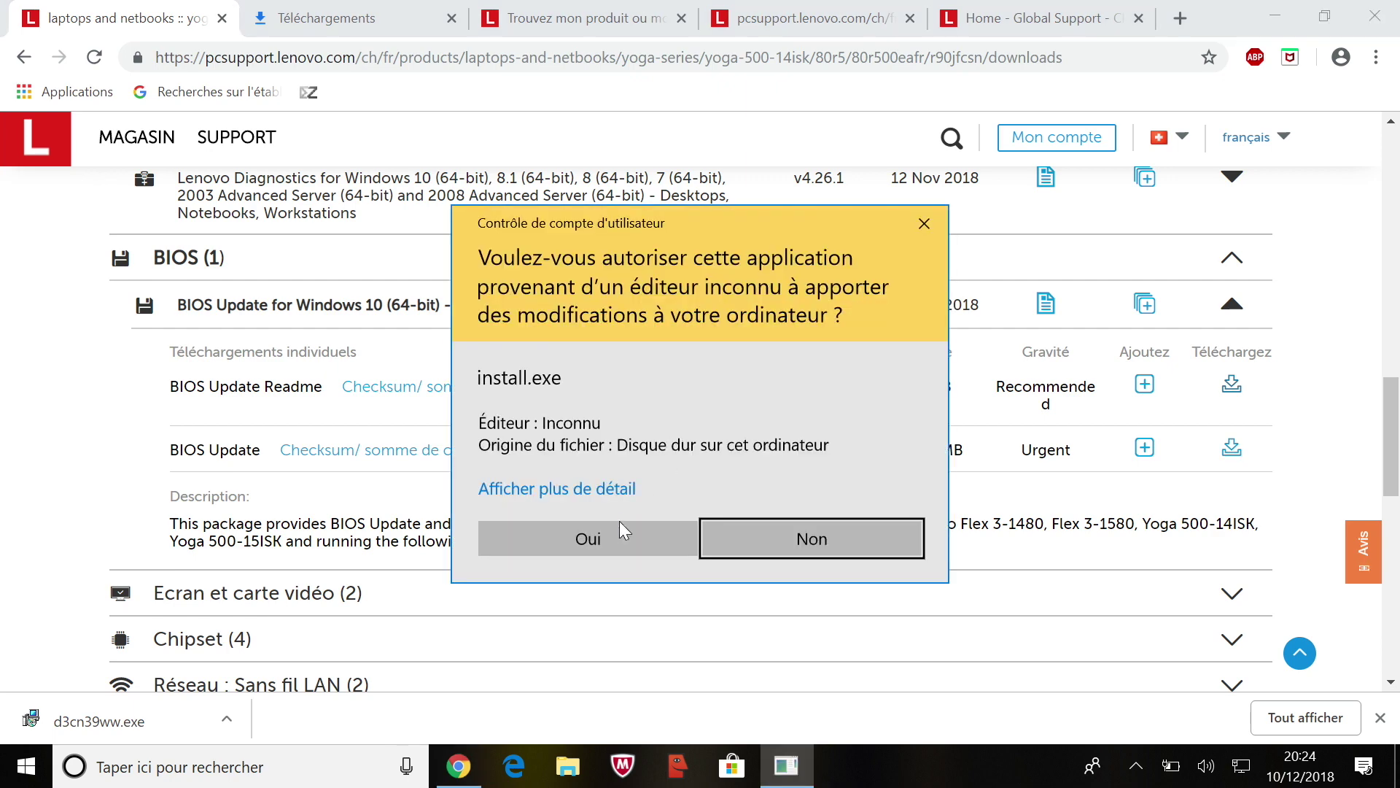
{"action": "left_click", "coordinate": [623, 545]}
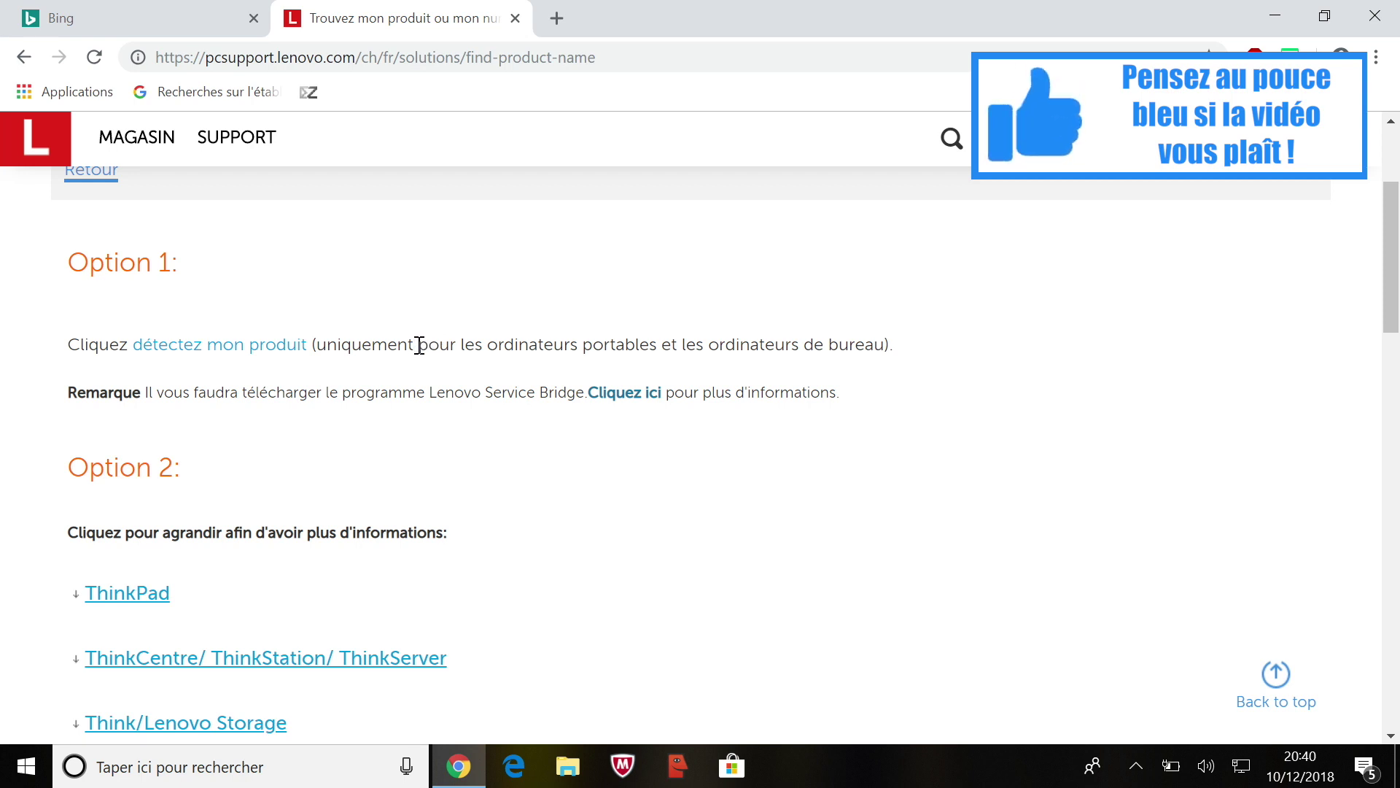
{"action": "scroll", "coordinate": [509, 478], "scroll_direction": "down", "scroll_amount": 3}
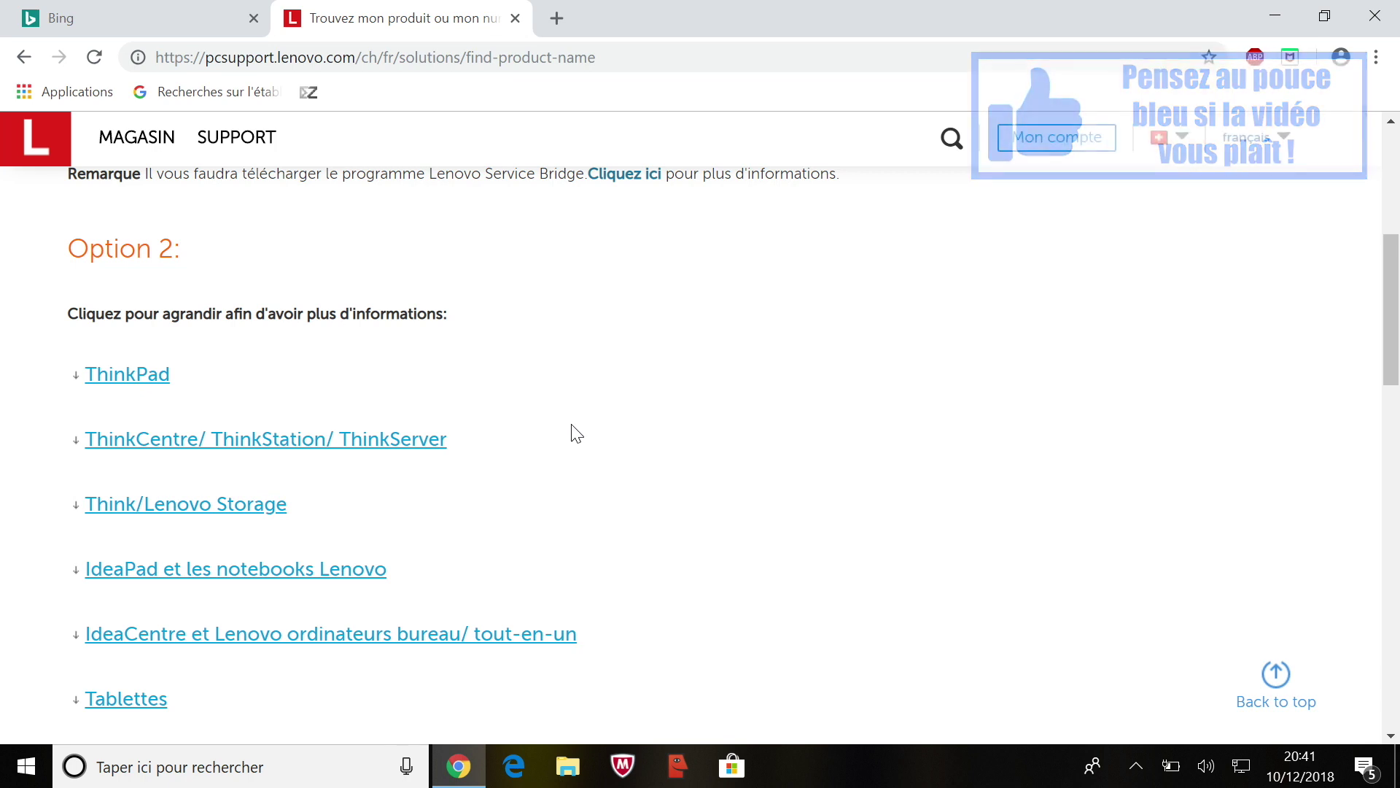
{"action": "scroll", "coordinate": [572, 431], "scroll_direction": "down", "scroll_amount": 2}
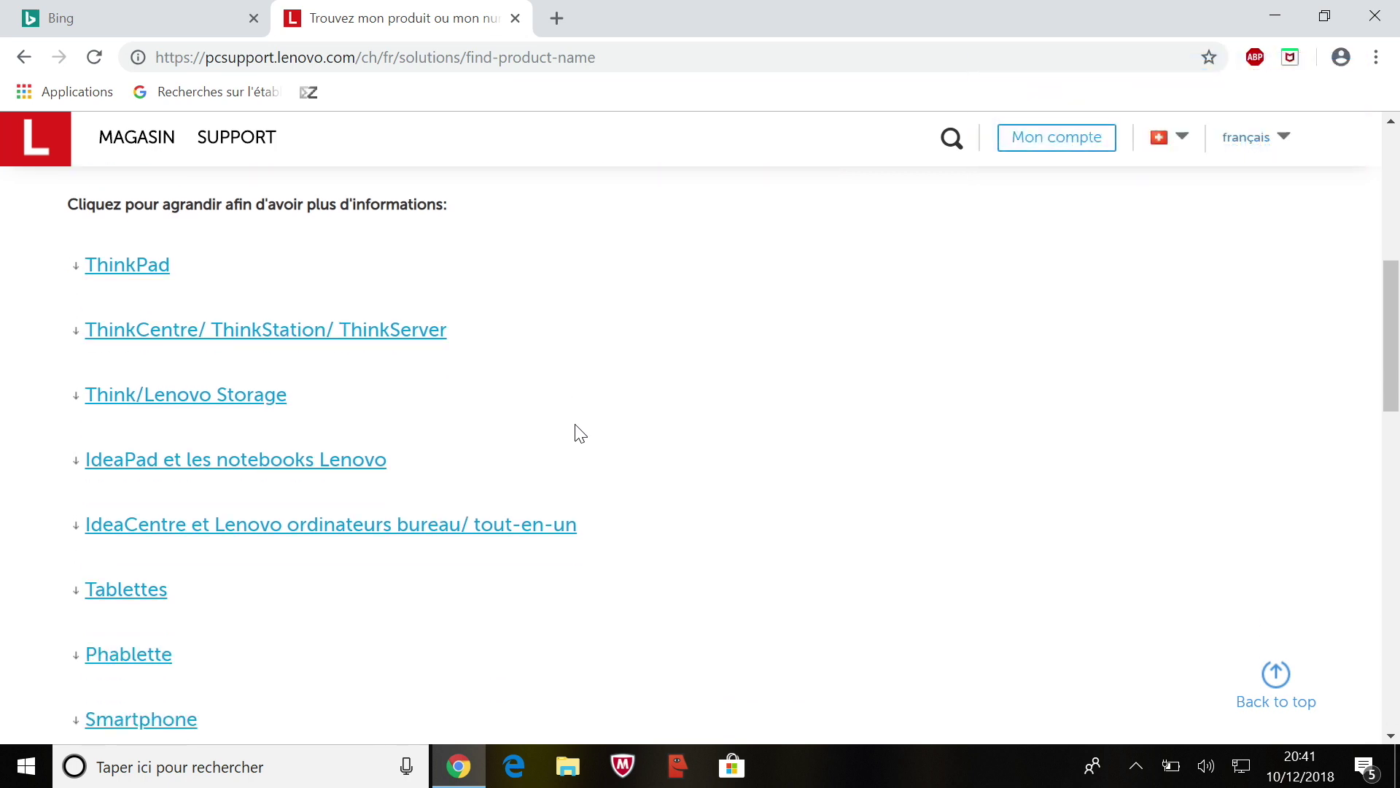